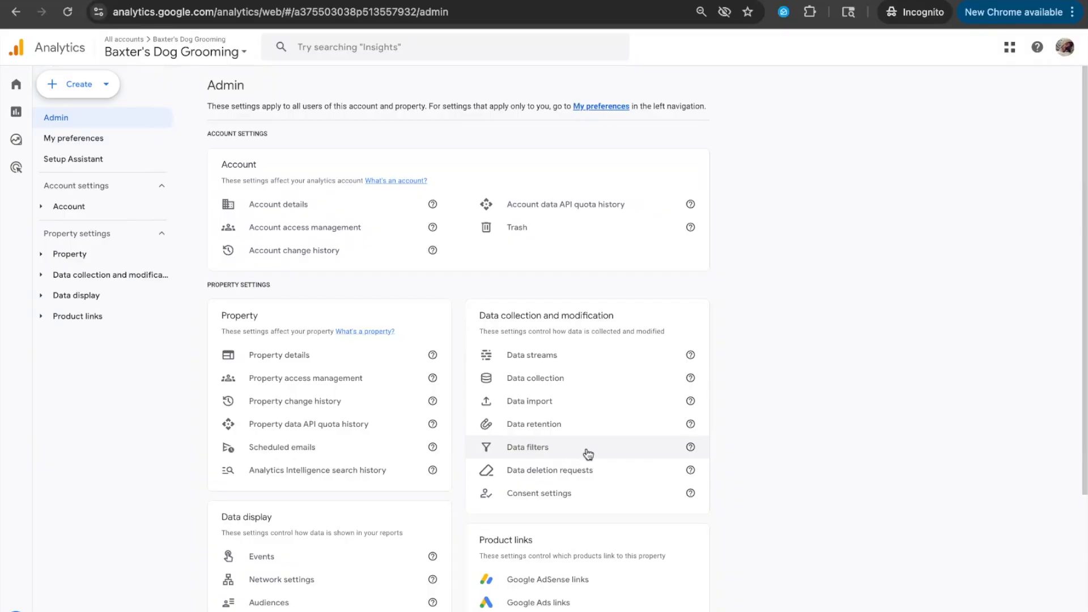
Start a new internal traffic data filter named "KaeRae Marketing" with the Exclude operation
{"action": "left_click", "coordinate": [528, 447]}
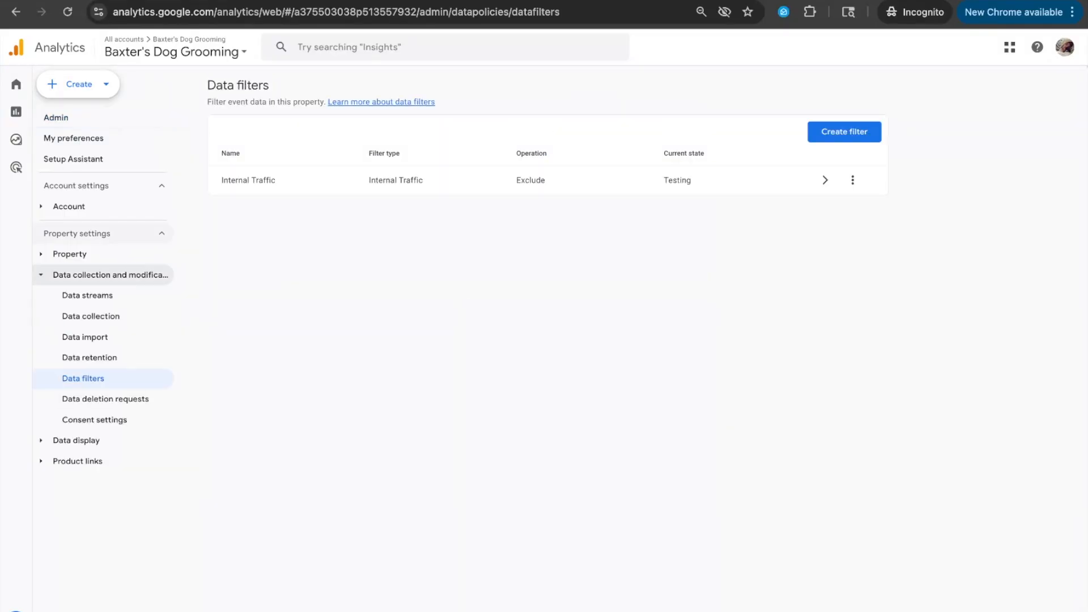
{"action": "left_click", "coordinate": [845, 134]}
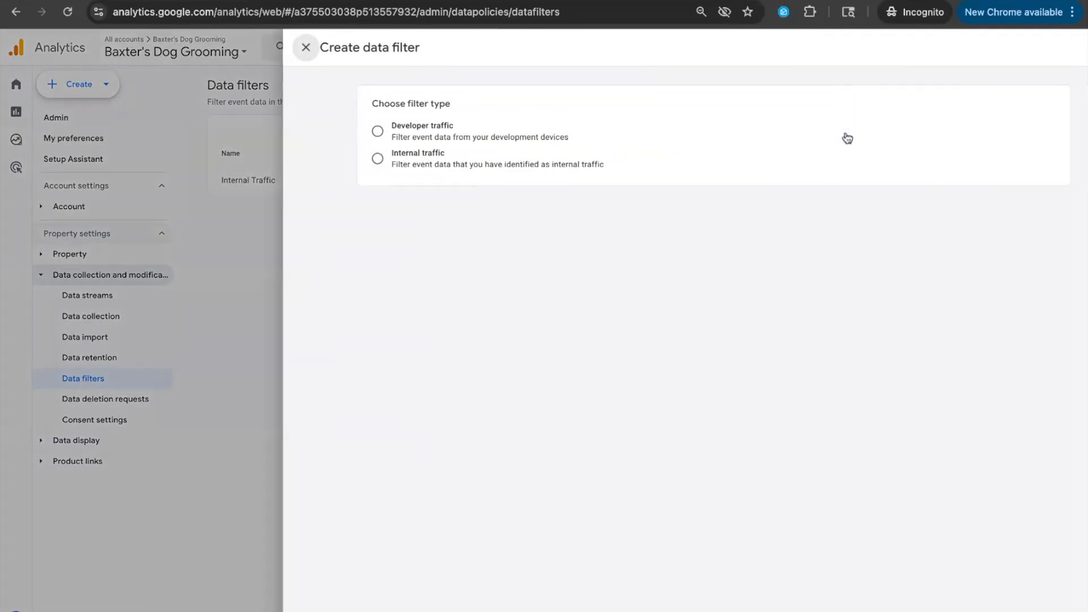
{"action": "left_click", "coordinate": [352, 159]}
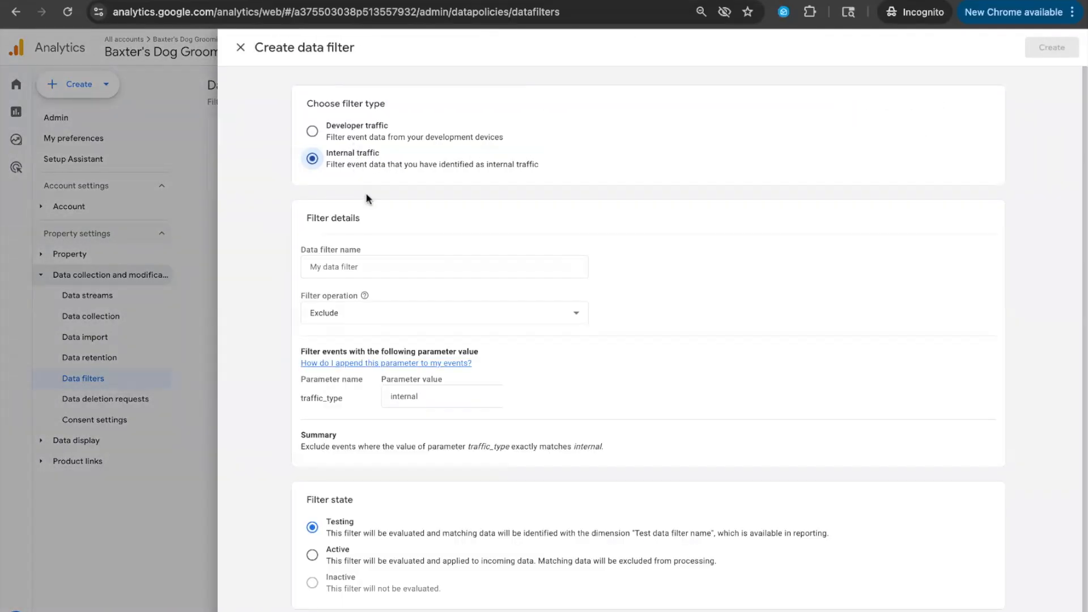
{"action": "left_click", "coordinate": [388, 268]}
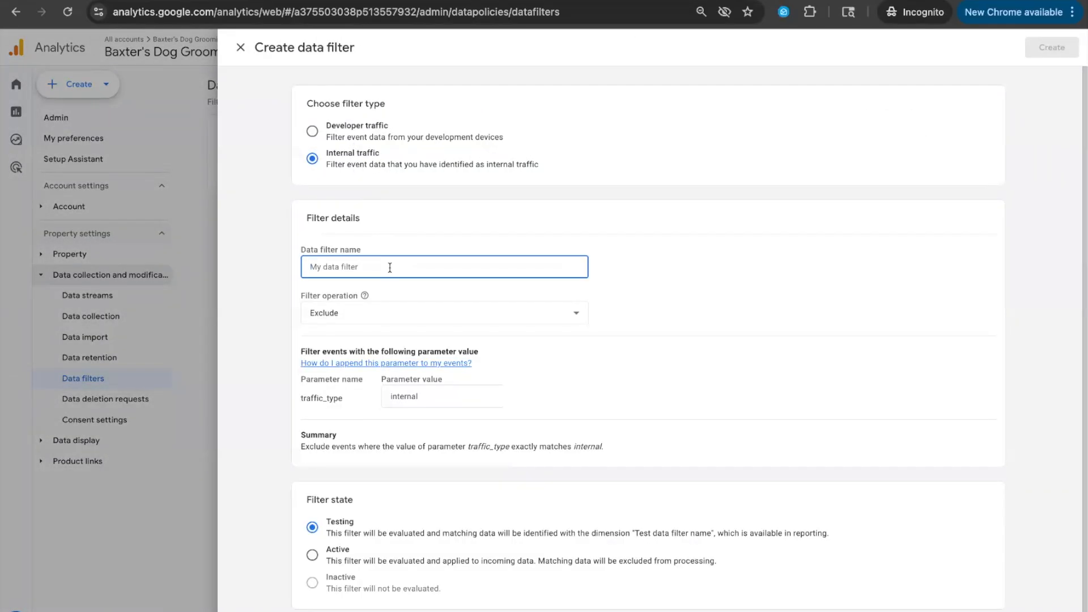
{"action": "type", "text": "KaeRae Marketing"}
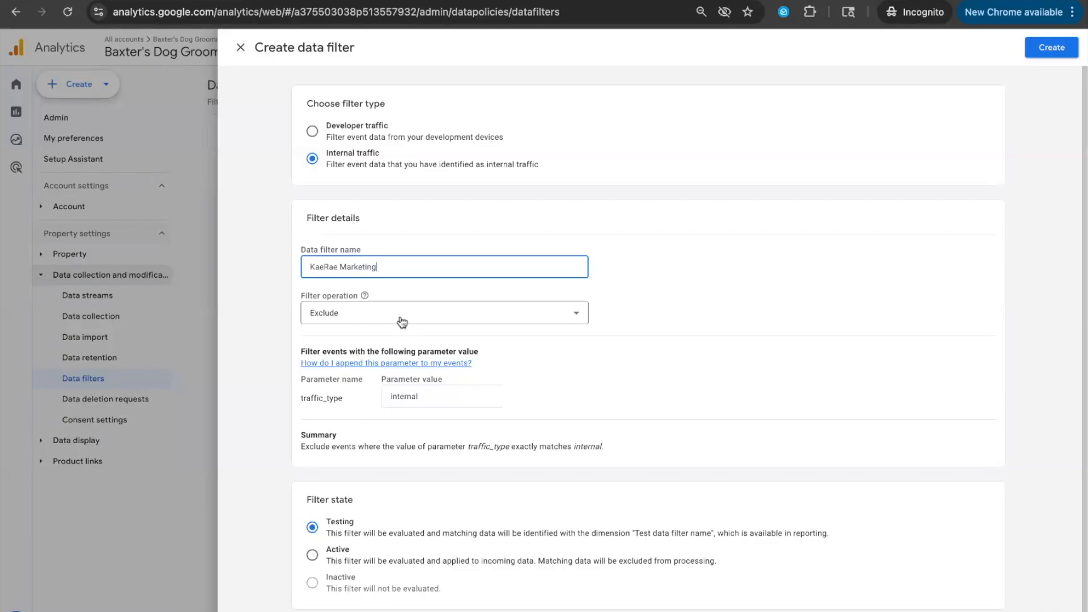
{"action": "left_click", "coordinate": [362, 324]}
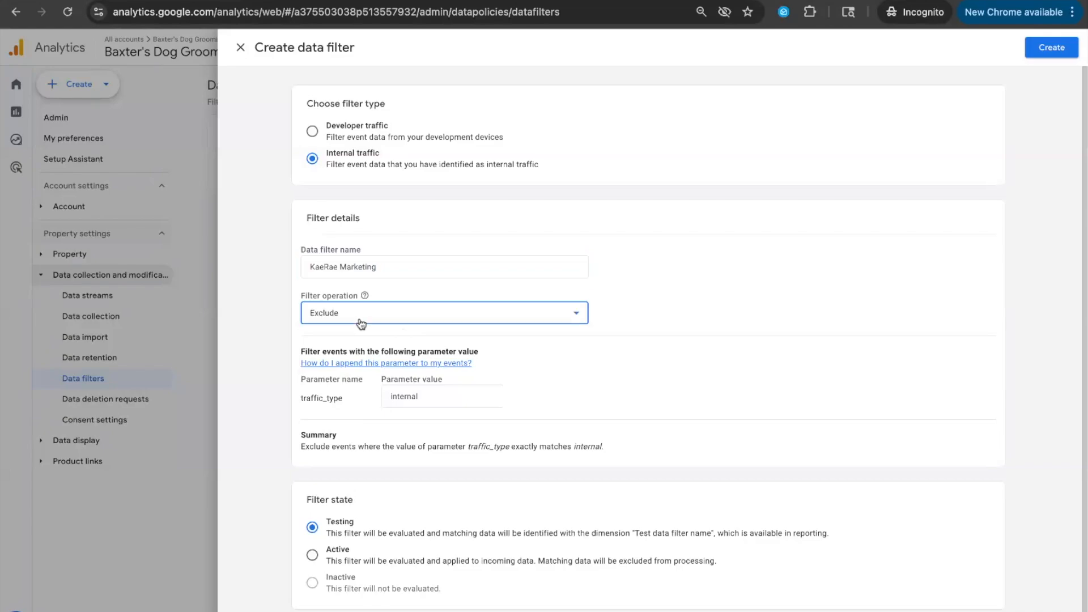
{"action": "left_click", "coordinate": [361, 349]}
Replace the filter's traffic_type parameter value with the IP address 104.229.194.241
{"action": "left_click", "coordinate": [481, 395]}
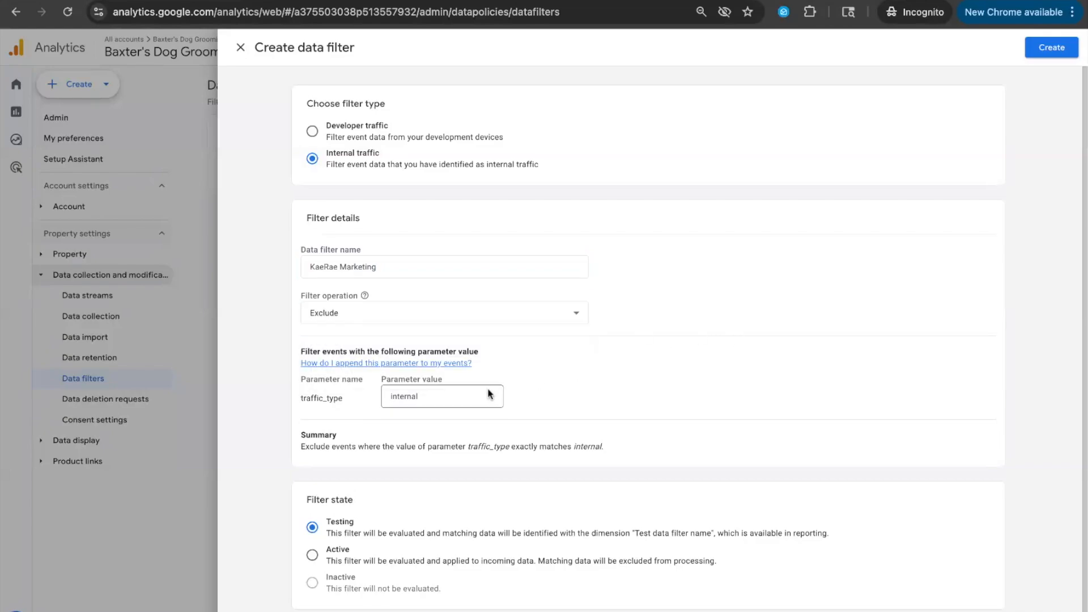
{"action": "double_click", "coordinate": [481, 395]}
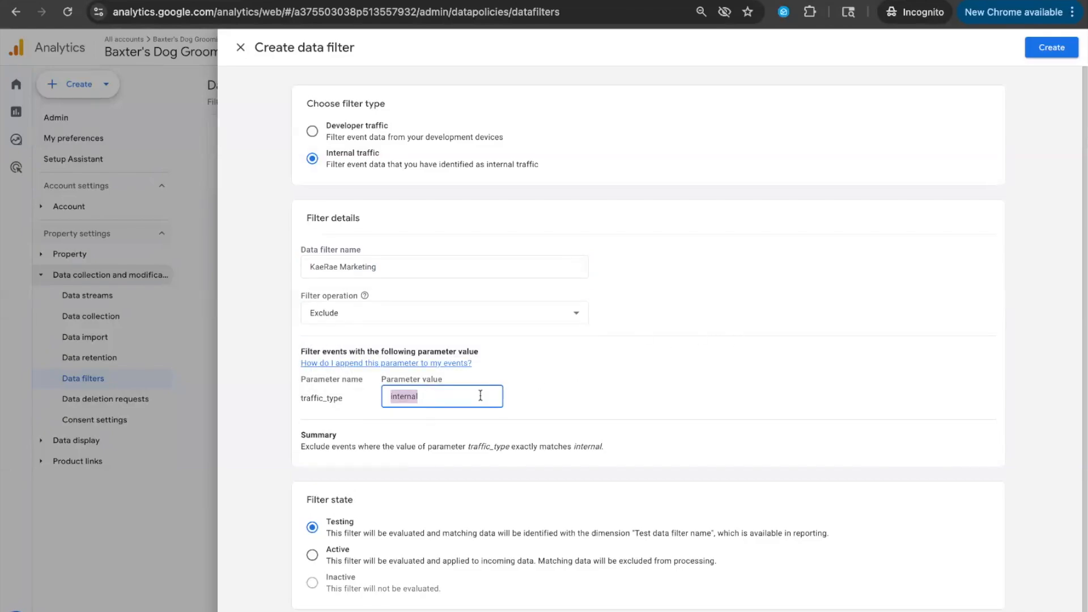
{"action": "key", "text": "BackSpace"}
{"action": "type", "text": "104.229.194.241"}
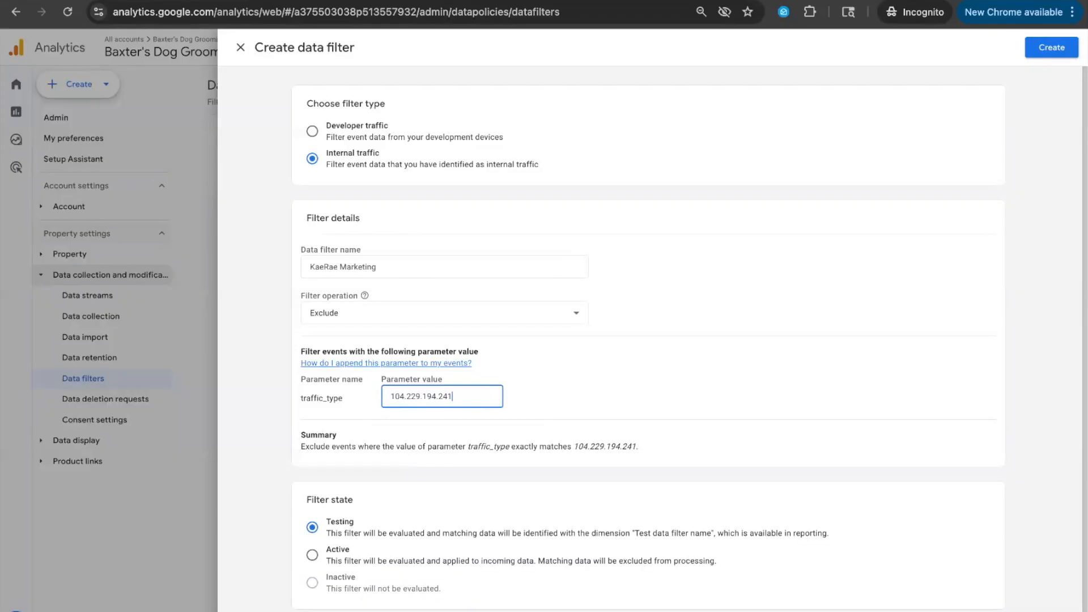
Set the filter state to Active, create the filter, and activate it without testing
{"action": "left_click", "coordinate": [312, 555]}
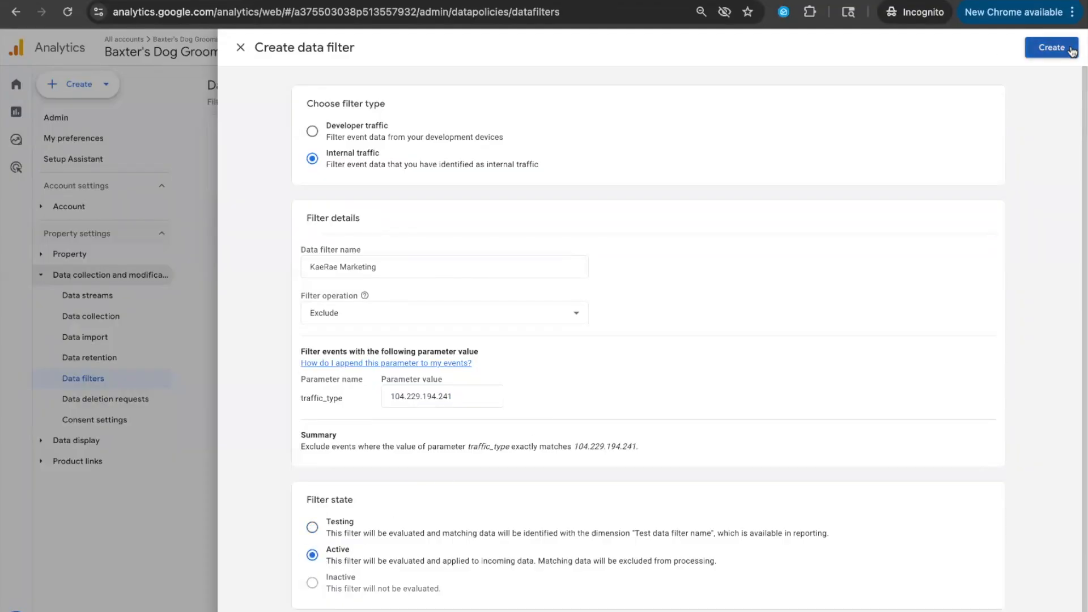
{"action": "left_click", "coordinate": [1051, 48]}
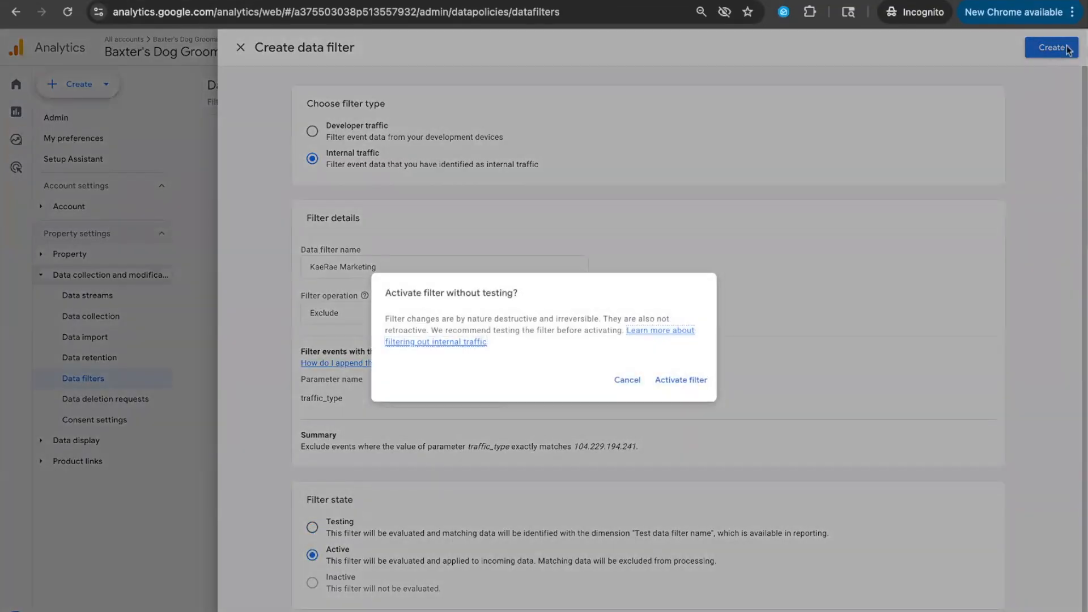
{"action": "left_click", "coordinate": [680, 380]}
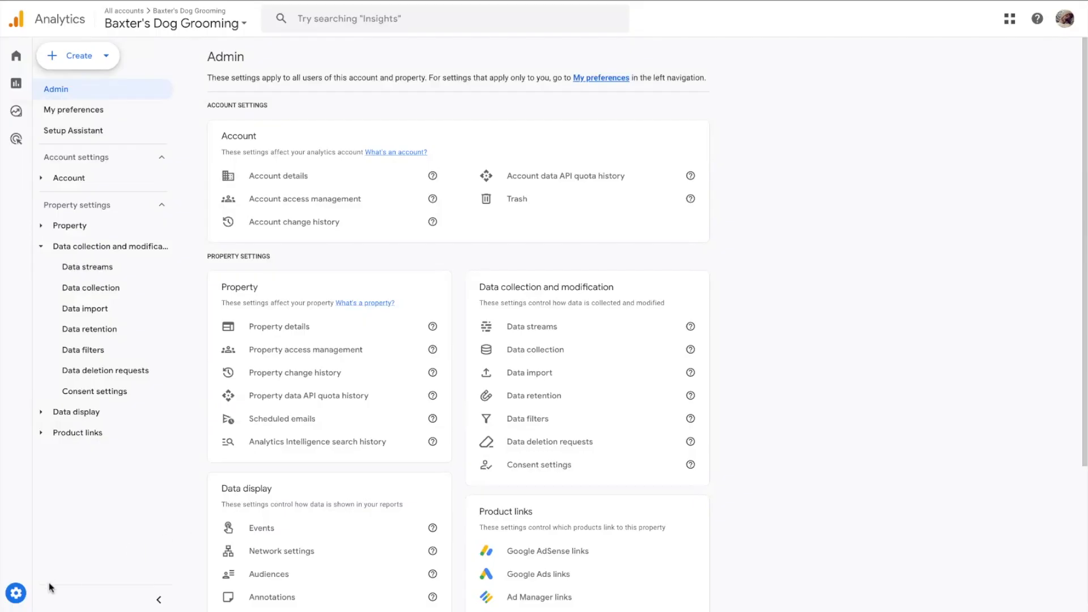
Start a new audience from the Demographics template in the property's audience settings
{"action": "mouse_move", "coordinate": [20, 603]}
{"action": "scroll", "coordinate": [374, 501], "scroll_direction": "down", "scroll_amount": 2}
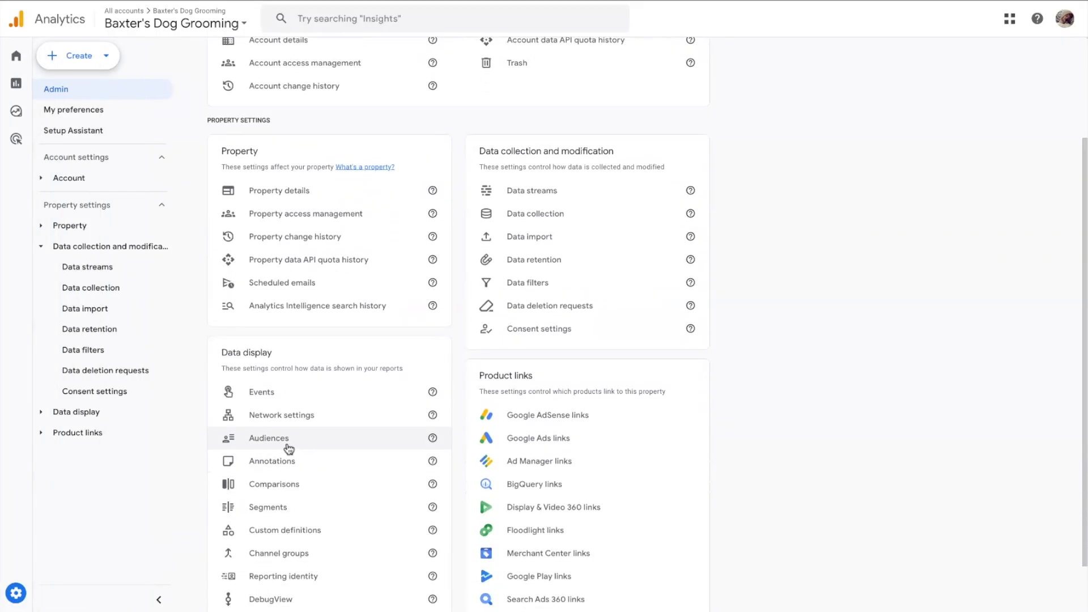
{"action": "left_click", "coordinate": [269, 438]}
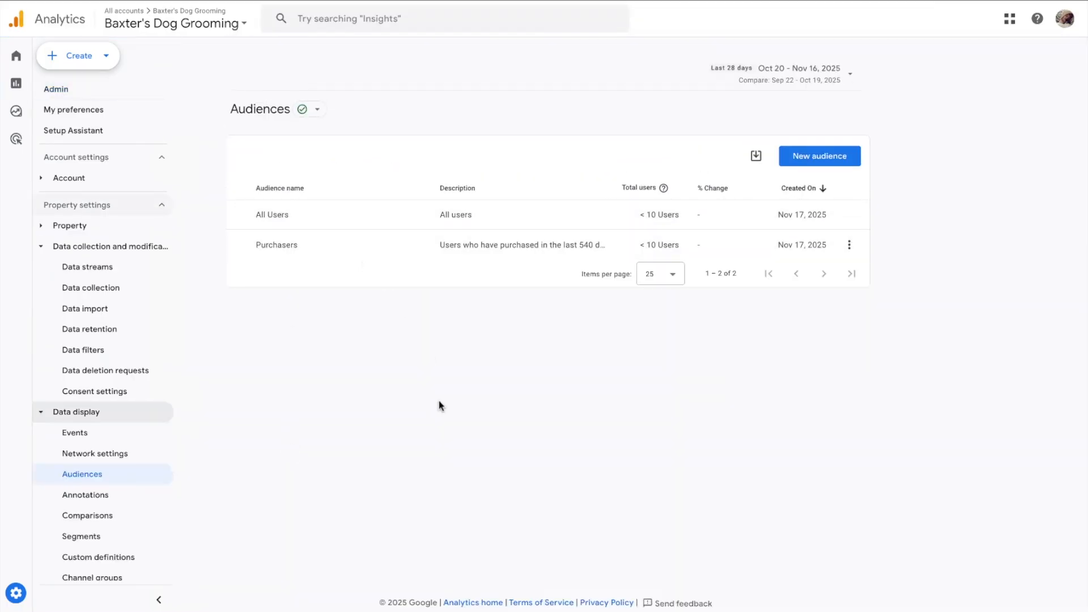
{"action": "left_click", "coordinate": [838, 163]}
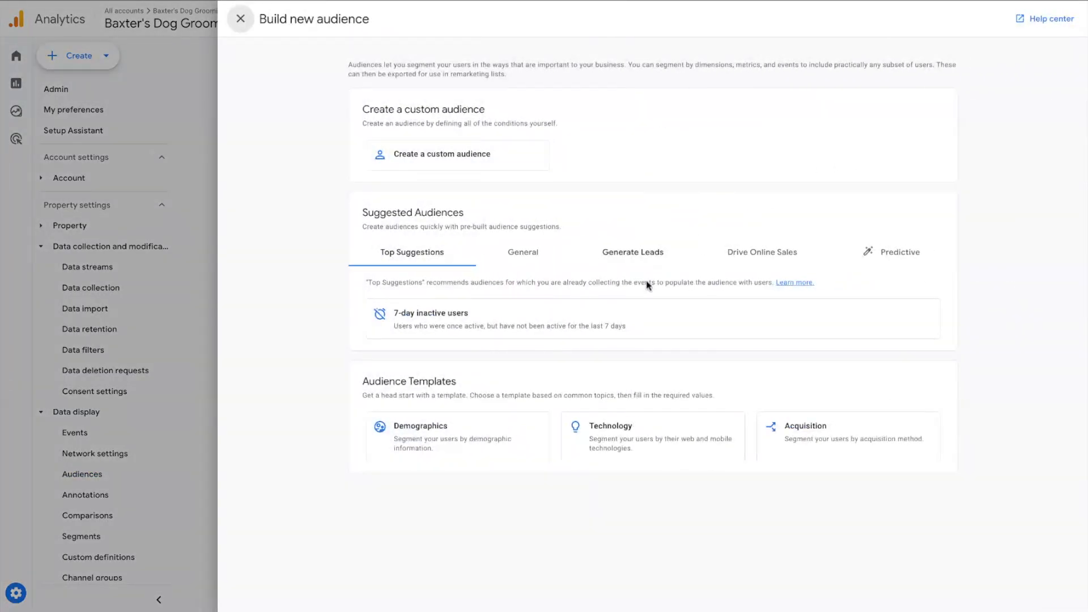
{"action": "left_click", "coordinate": [483, 445]}
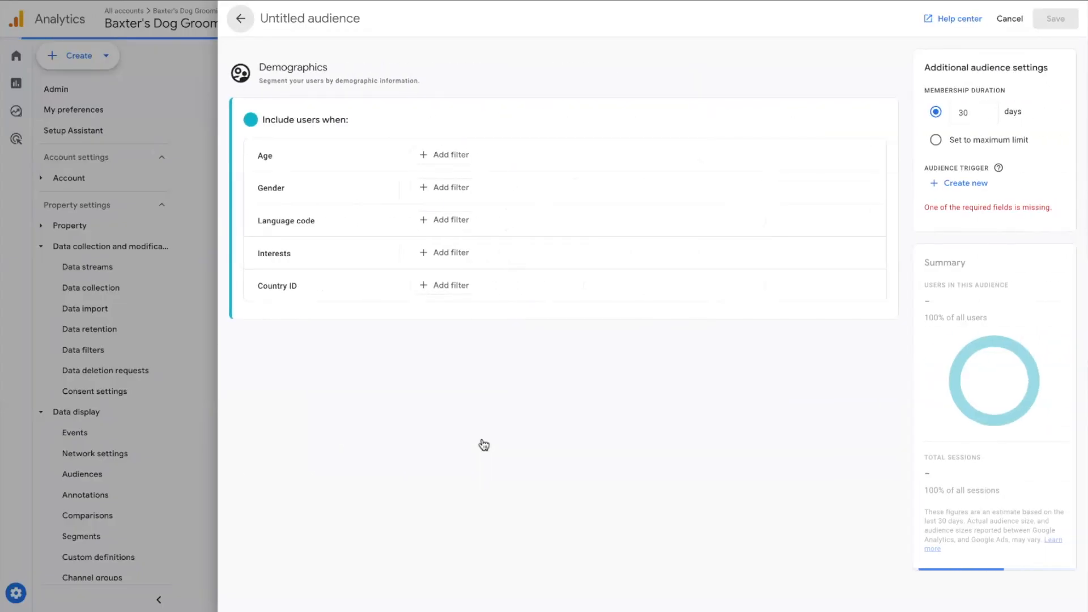
Add an age condition to the audience that includes users aged 18-24
{"action": "left_click", "coordinate": [452, 156]}
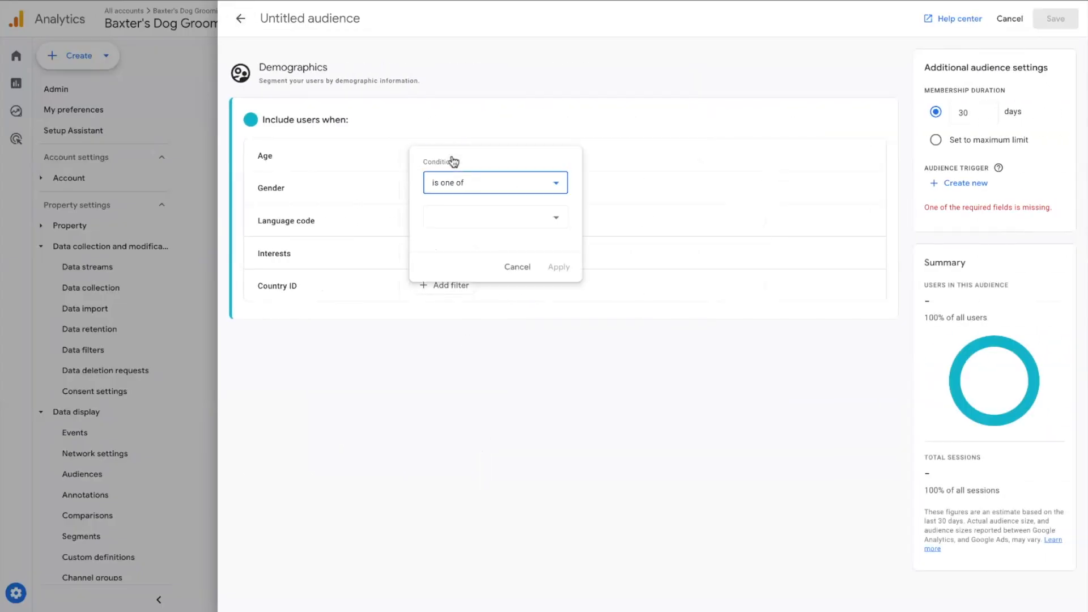
{"action": "left_click", "coordinate": [481, 218]}
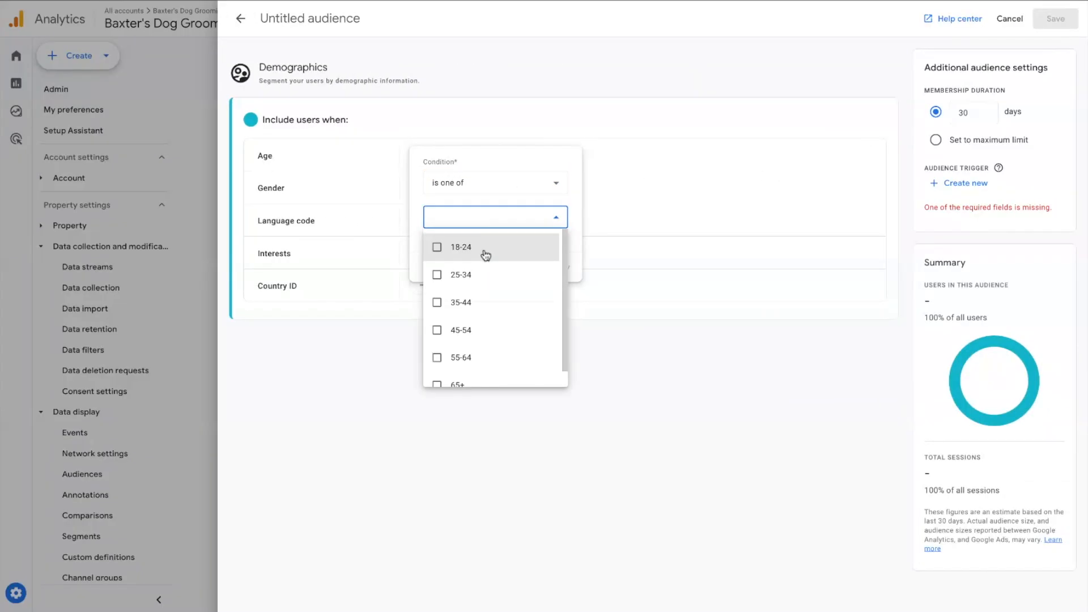
{"action": "left_click", "coordinate": [484, 252]}
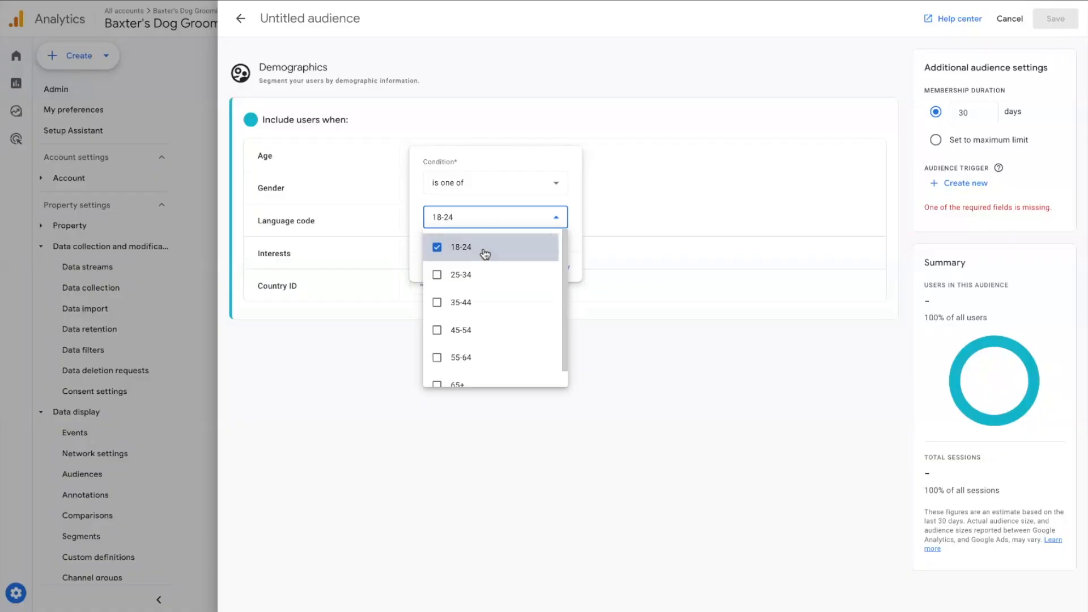
{"action": "left_click", "coordinate": [568, 252]}
{"action": "left_click", "coordinate": [572, 267]}
Name the audience "Age: 18-24", set its membership duration to the maximum limit, and save it
{"action": "left_click", "coordinate": [334, 16]}
{"action": "type", "text": "Age: 18-24"}
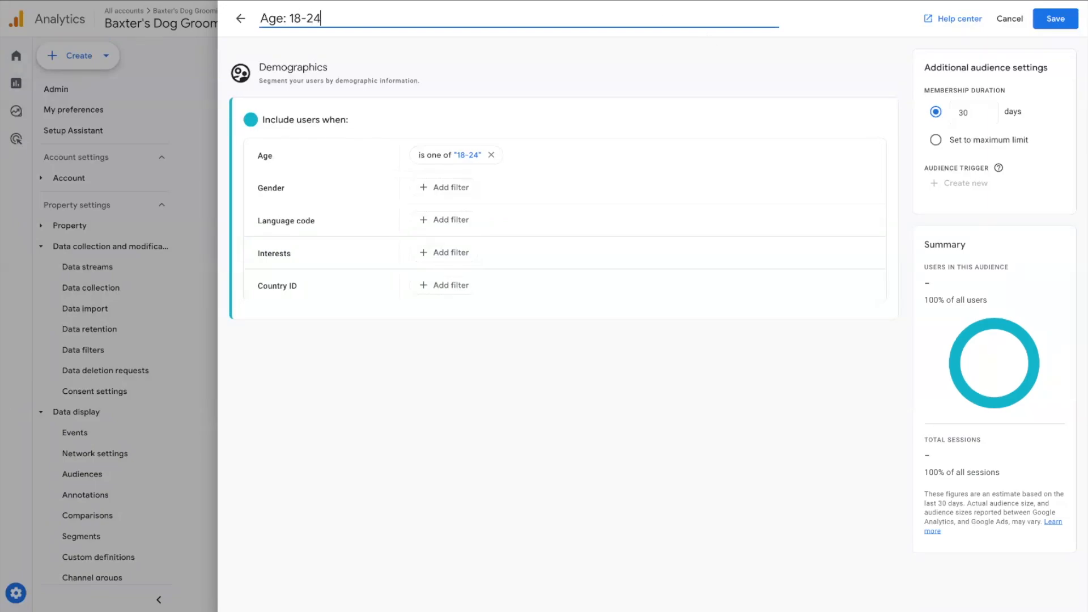
{"action": "left_click", "coordinate": [936, 140]}
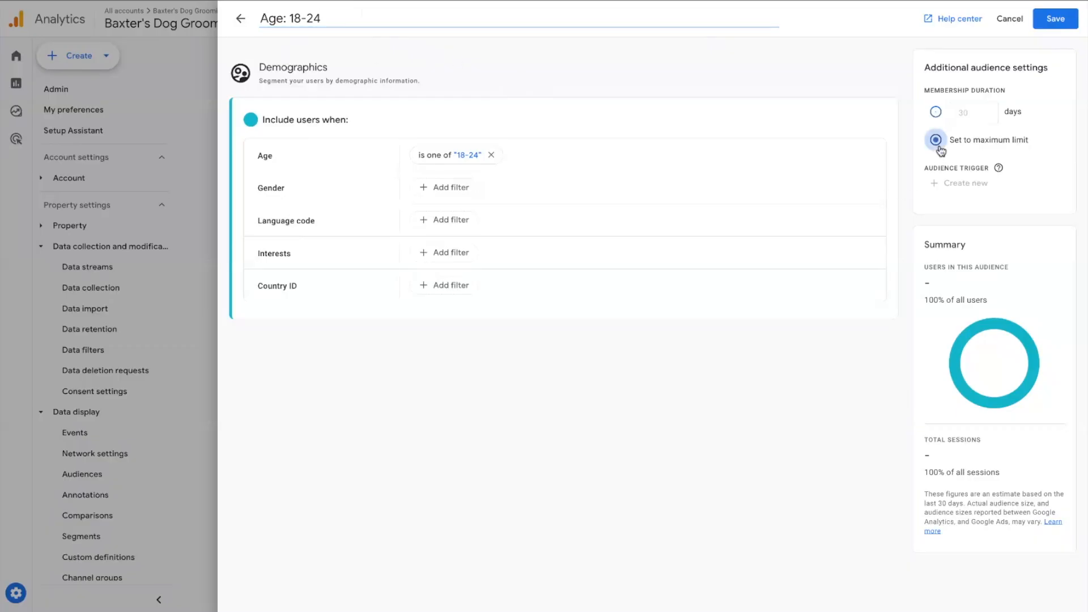
{"action": "left_click", "coordinate": [1055, 19]}
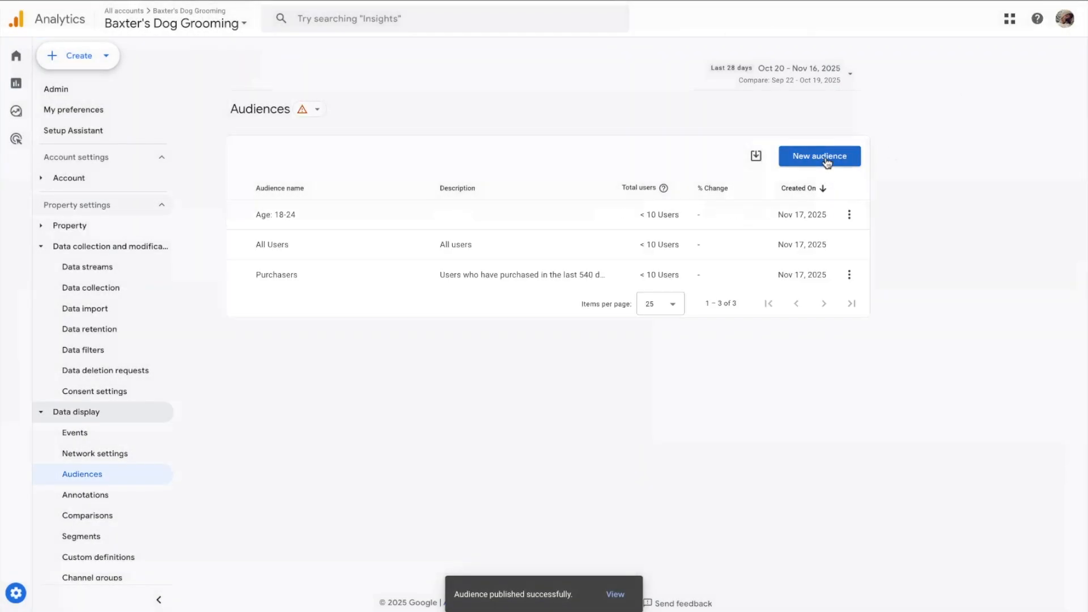
Start another Demographics audience and add an age condition for users aged 25-34
{"action": "left_click", "coordinate": [819, 156]}
{"action": "left_click", "coordinate": [428, 419]}
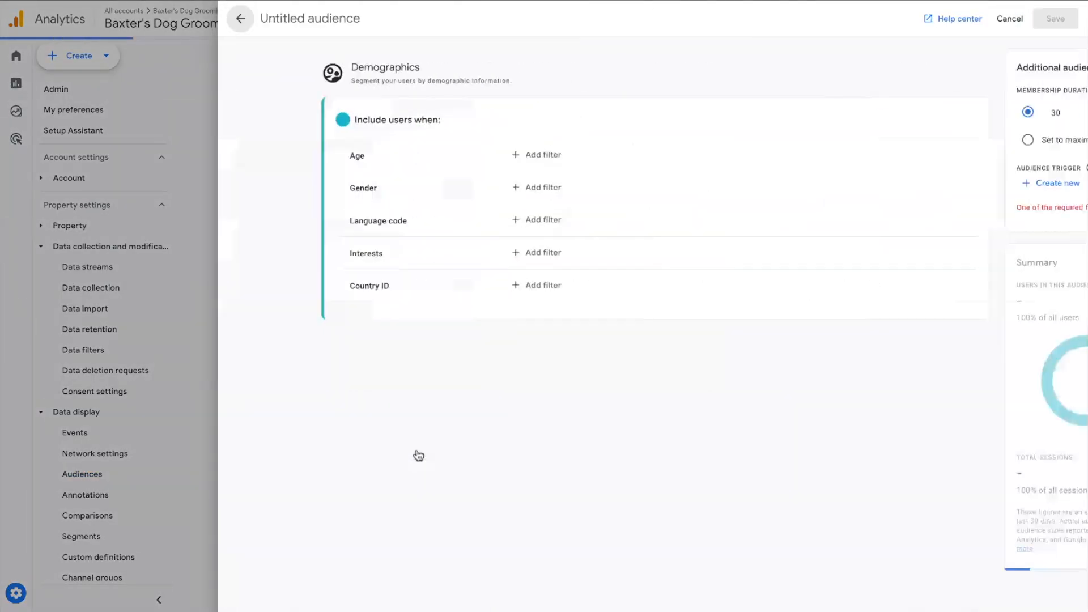
{"action": "left_click", "coordinate": [449, 156]}
{"action": "left_click", "coordinate": [468, 218]}
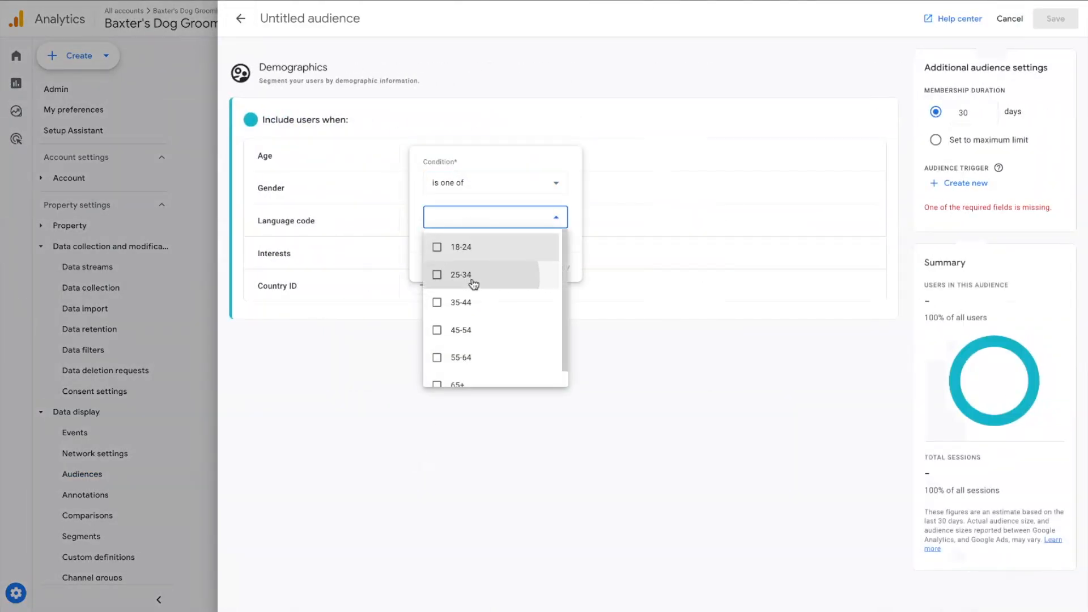
{"action": "left_click", "coordinate": [470, 275]}
{"action": "left_click", "coordinate": [576, 248]}
{"action": "left_click", "coordinate": [559, 267]}
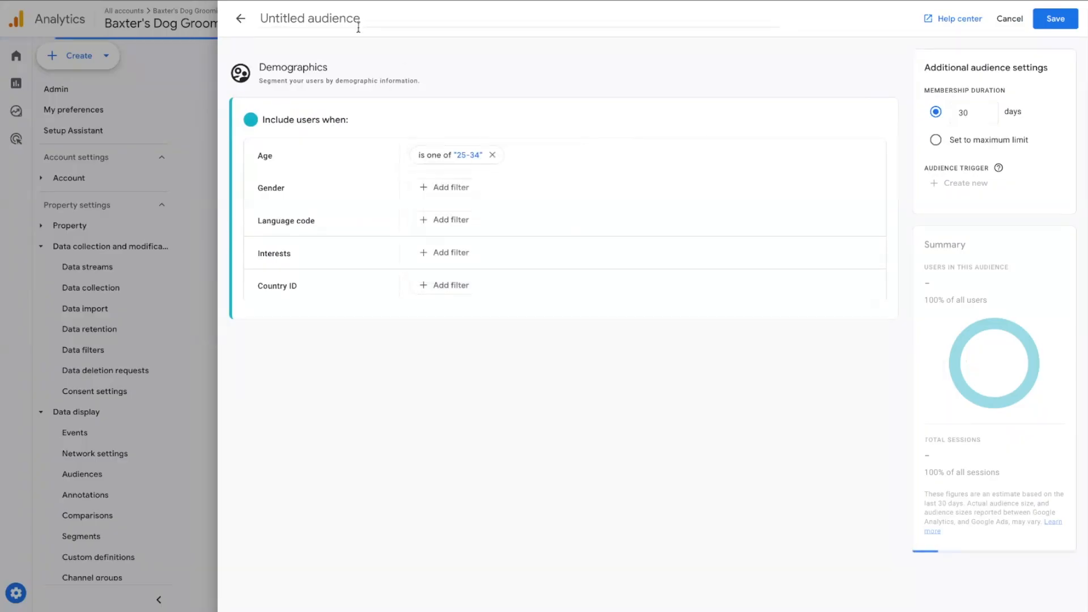
Name the audience "Age: 25-34" and save it
{"action": "left_click", "coordinate": [340, 22]}
{"action": "type", "text": "Age:"}
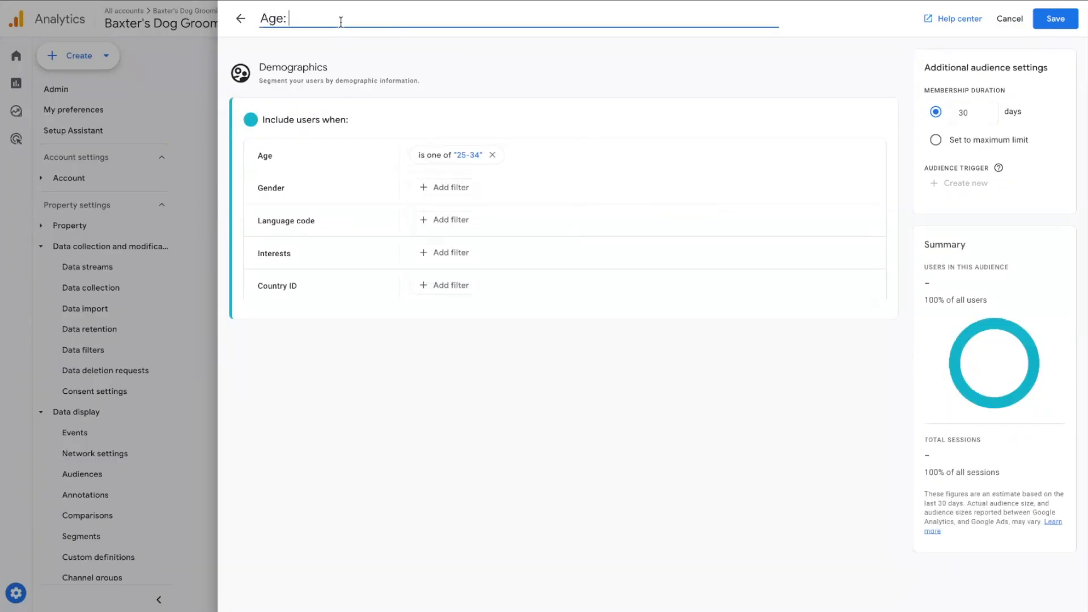
{"action": "type", "text": " 25-34"}
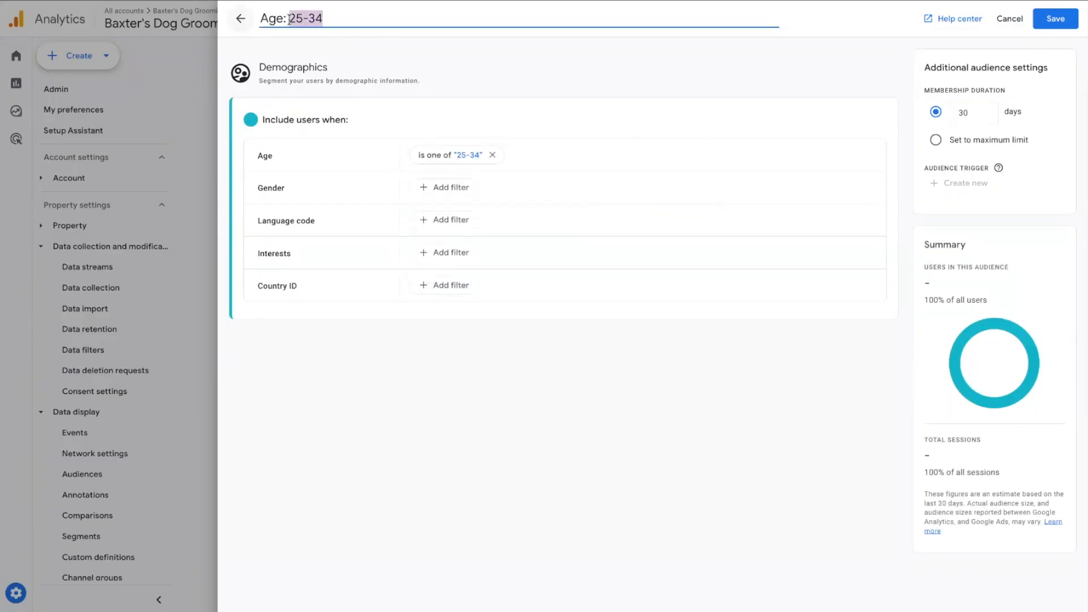
{"action": "left_click", "coordinate": [1049, 18]}
Start another Demographics audience and add an age condition for users aged 35-44
{"action": "left_click", "coordinate": [820, 156]}
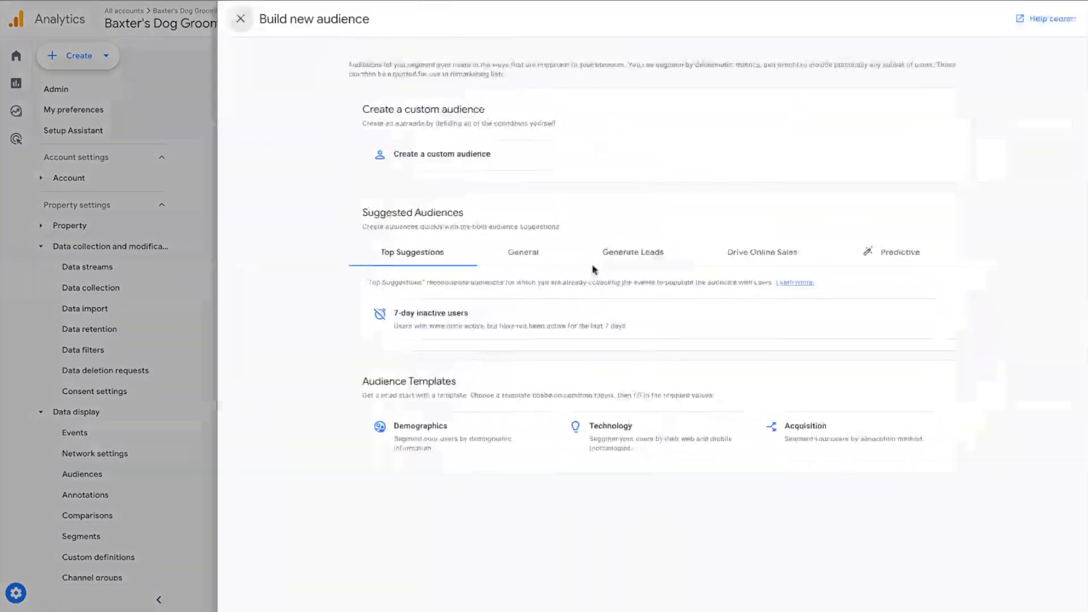
{"action": "left_click", "coordinate": [419, 426]}
{"action": "left_click", "coordinate": [445, 155]}
{"action": "left_click", "coordinate": [485, 216]}
{"action": "left_click", "coordinate": [470, 301]}
{"action": "left_click", "coordinate": [559, 267]}
Name the audience "Age: 35-44" and save it
{"action": "left_click", "coordinate": [365, 23]}
{"action": "type", "text": "Age: 35-"}
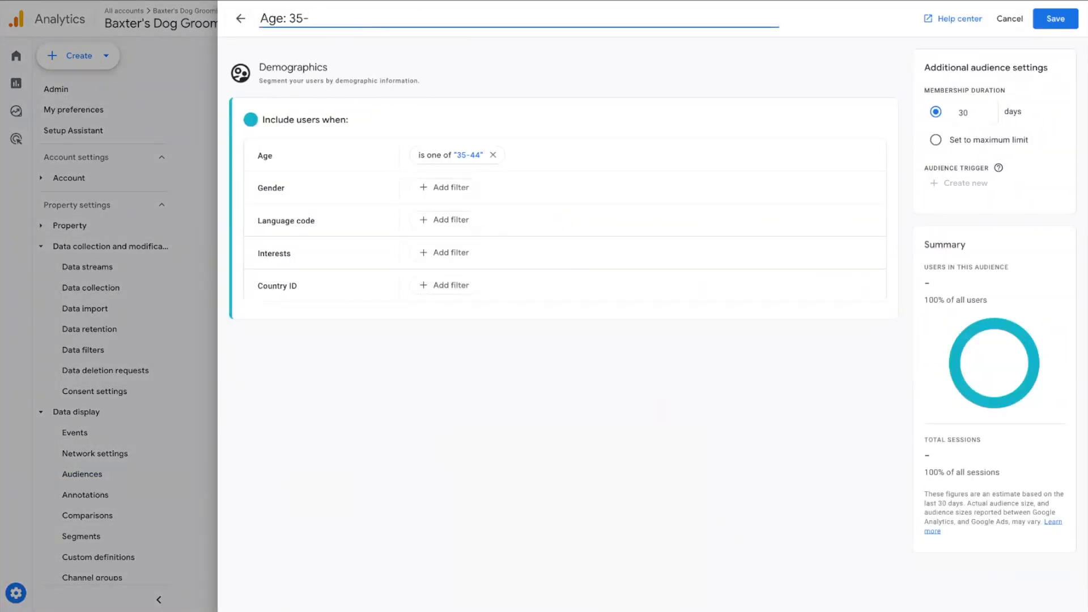
{"action": "type", "text": "44"}
{"action": "left_click", "coordinate": [1055, 18]}
Start another Demographics audience and add an age condition for users aged 45-54
{"action": "left_click", "coordinate": [842, 161]}
{"action": "left_click", "coordinate": [432, 435]}
{"action": "left_click", "coordinate": [445, 155]}
{"action": "left_click", "coordinate": [484, 217]}
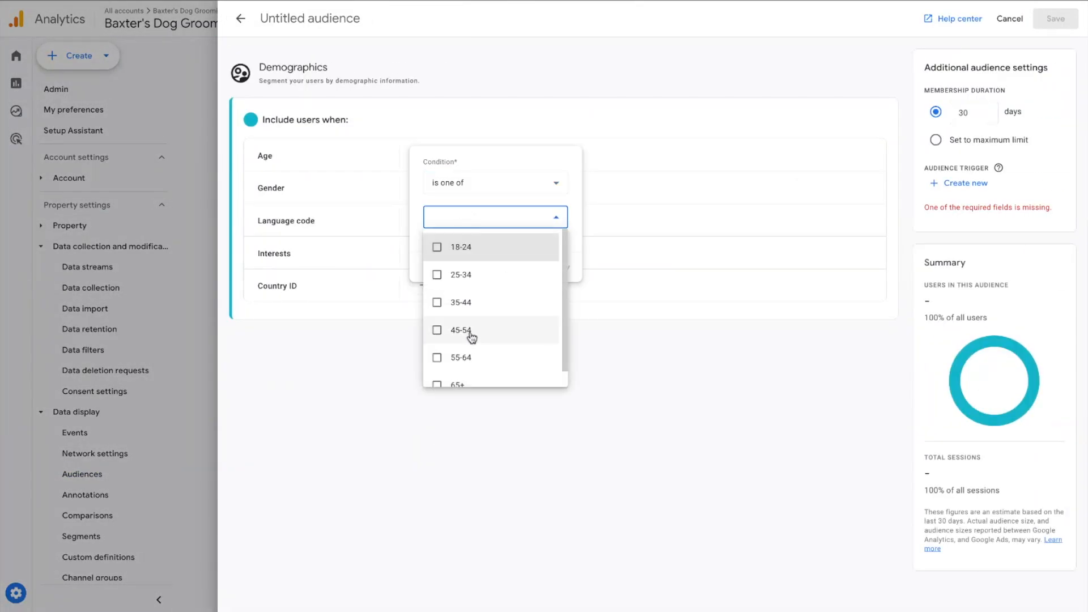
{"action": "left_click", "coordinate": [470, 330]}
{"action": "left_click", "coordinate": [558, 267]}
Name the audience "Age: 45-54" and save it
{"action": "left_click", "coordinate": [346, 19]}
{"action": "type", "text": "Age: 45-54"}
{"action": "left_click", "coordinate": [1055, 18]}
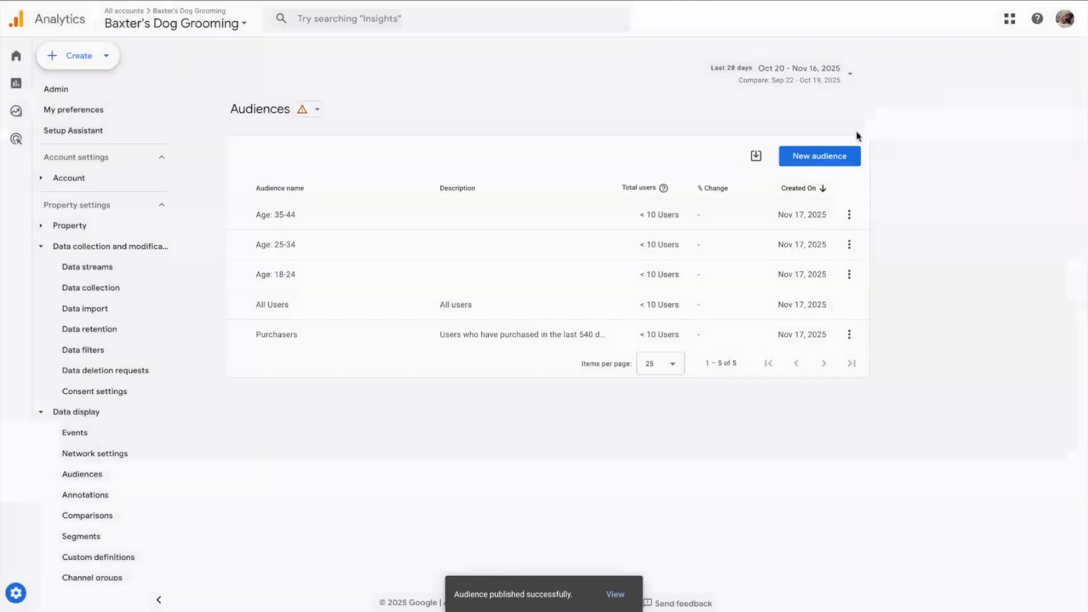
Start another Demographics audience and add an age condition for users aged 55-64
{"action": "left_click", "coordinate": [820, 155]}
{"action": "left_click", "coordinate": [433, 435]}
{"action": "left_click", "coordinate": [444, 155]}
{"action": "left_click", "coordinate": [484, 217]}
{"action": "left_click", "coordinate": [470, 360]}
{"action": "left_click", "coordinate": [559, 267]}
Name the audience "Age: 55-64" and save it
{"action": "left_click", "coordinate": [346, 20]}
{"action": "type", "text": "Age: 5"}
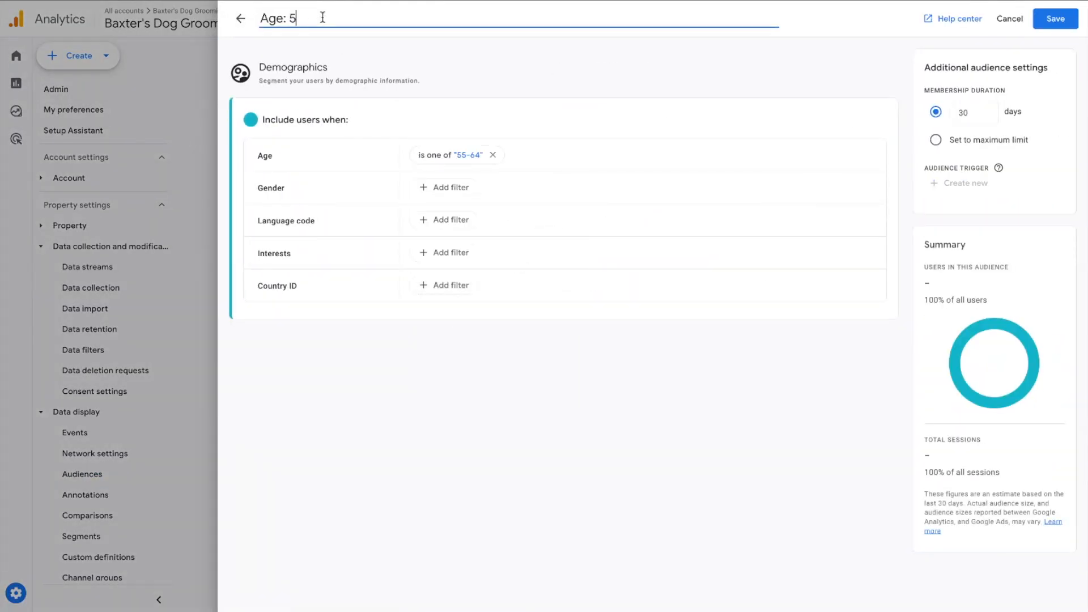
{"action": "type", "text": "5-64"}
{"action": "left_click", "coordinate": [1055, 18]}
Start another Demographics audience and add an age condition for users aged 65+
{"action": "left_click", "coordinate": [820, 155]}
{"action": "left_click", "coordinate": [453, 431]}
{"action": "left_click", "coordinate": [445, 155]}
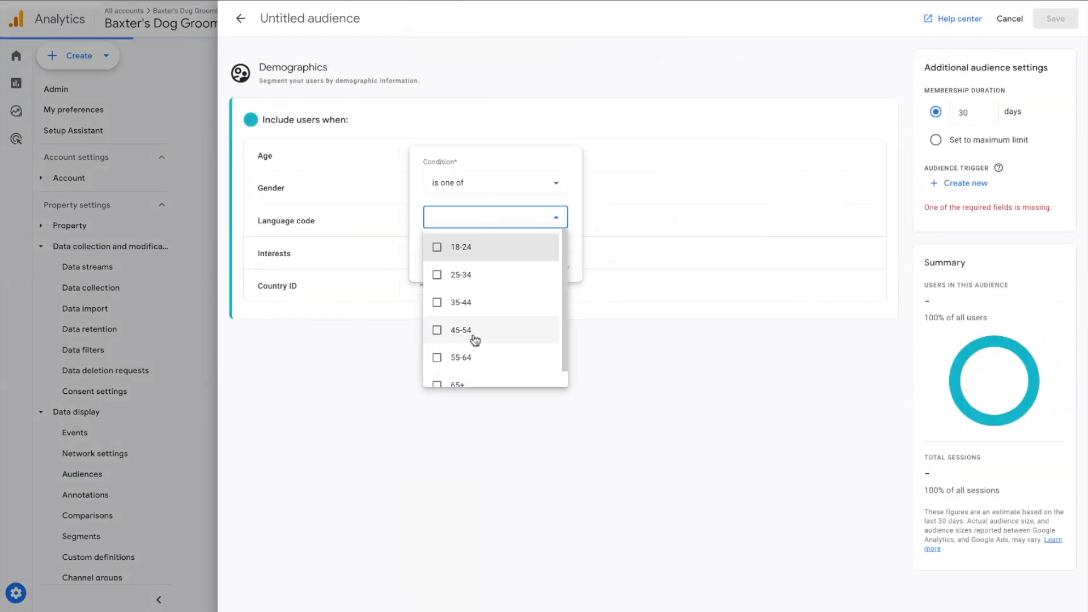
{"action": "left_click", "coordinate": [470, 381]}
{"action": "left_click", "coordinate": [559, 266]}
Name the audience "Age: 65+", set its membership duration to the maximum limit, and save it
{"action": "left_click", "coordinate": [346, 20]}
{"action": "type", "text": "Age: 65+"}
{"action": "left_click", "coordinate": [999, 140]}
{"action": "left_click", "coordinate": [1065, 21]}
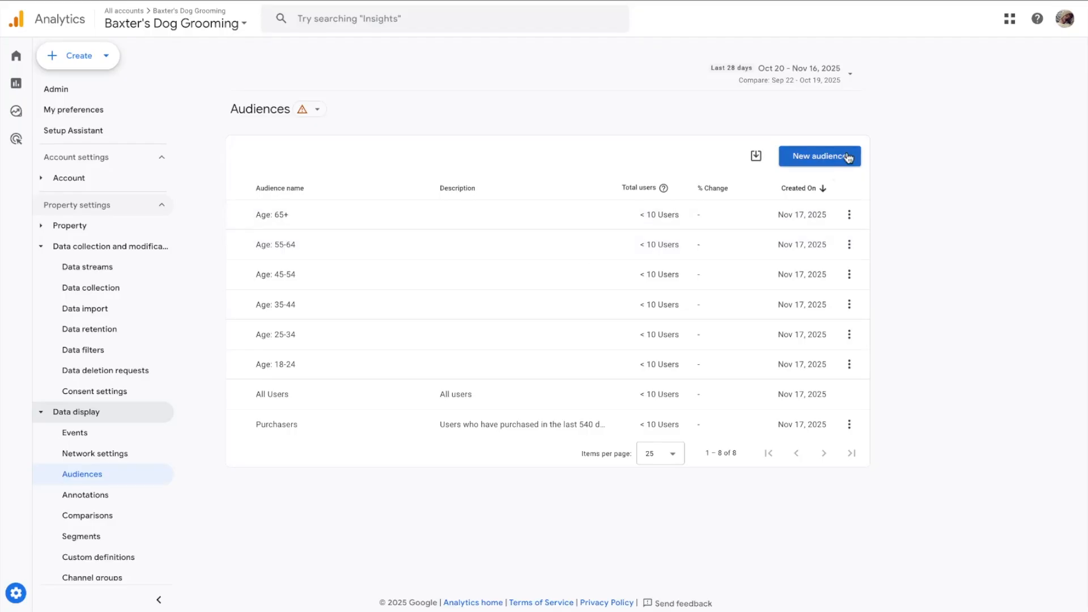
Start a new audience from the Demographics template and add a gender condition set to is one of Female
{"action": "left_click", "coordinate": [820, 156]}
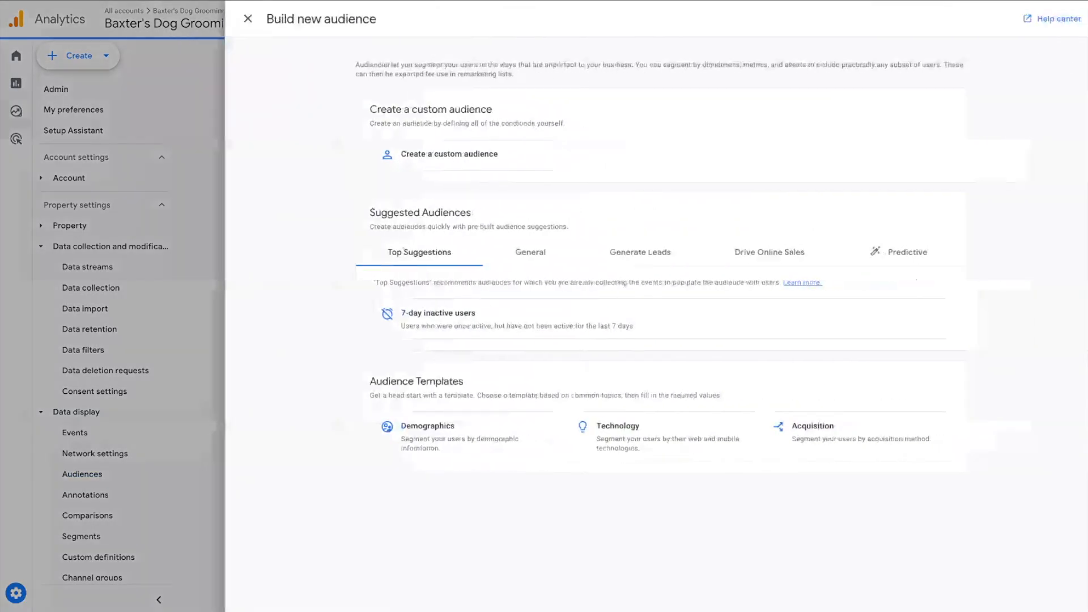
{"action": "left_click", "coordinate": [451, 422]}
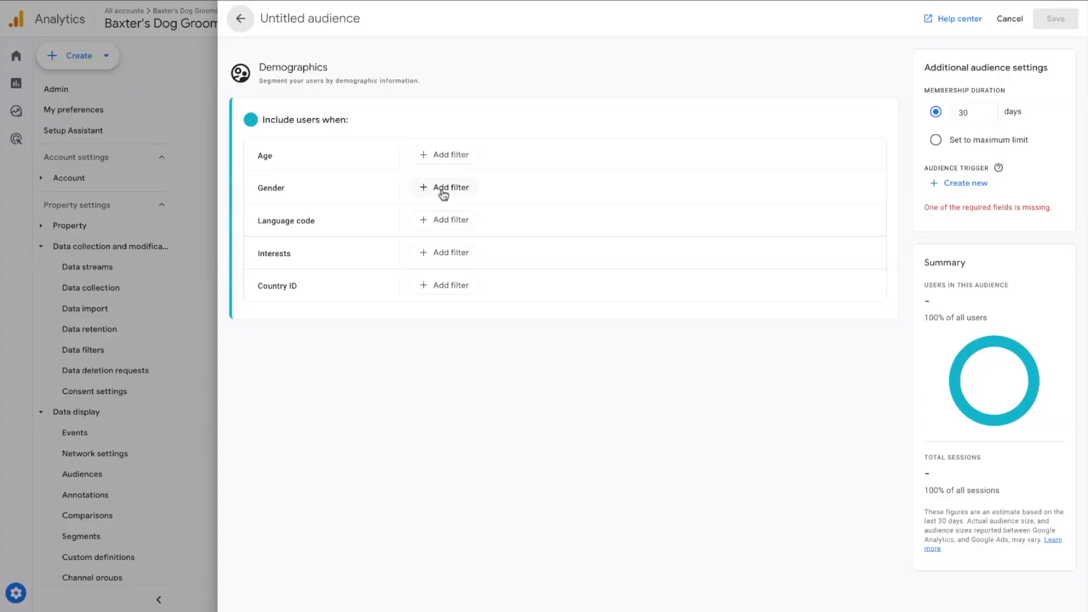
{"action": "left_click", "coordinate": [443, 193]}
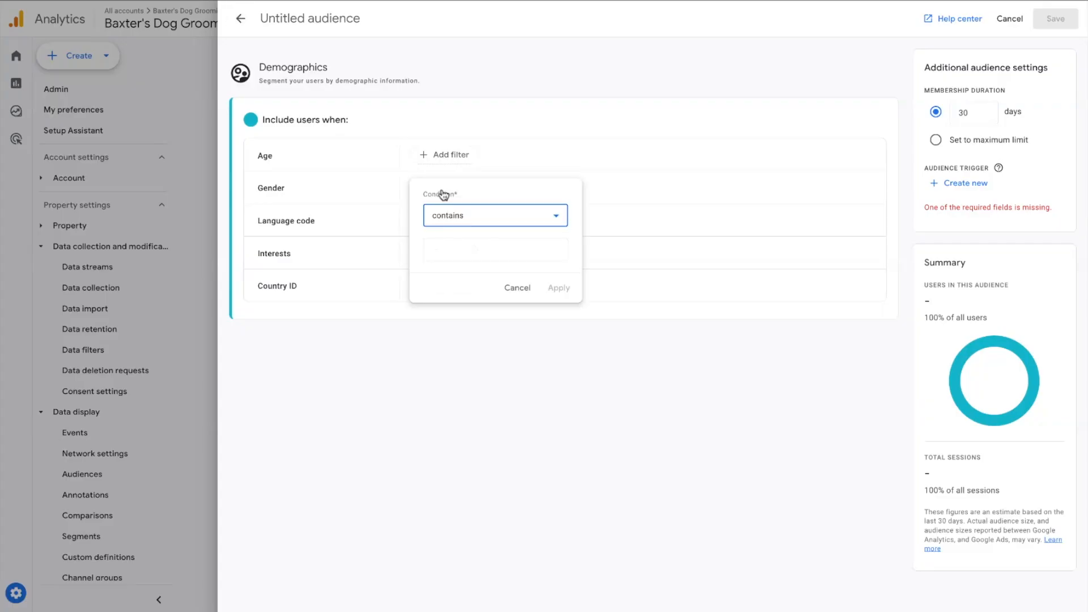
{"action": "left_click", "coordinate": [469, 219]}
{"action": "scroll", "coordinate": [477, 379], "scroll_direction": "down", "scroll_amount": 1}
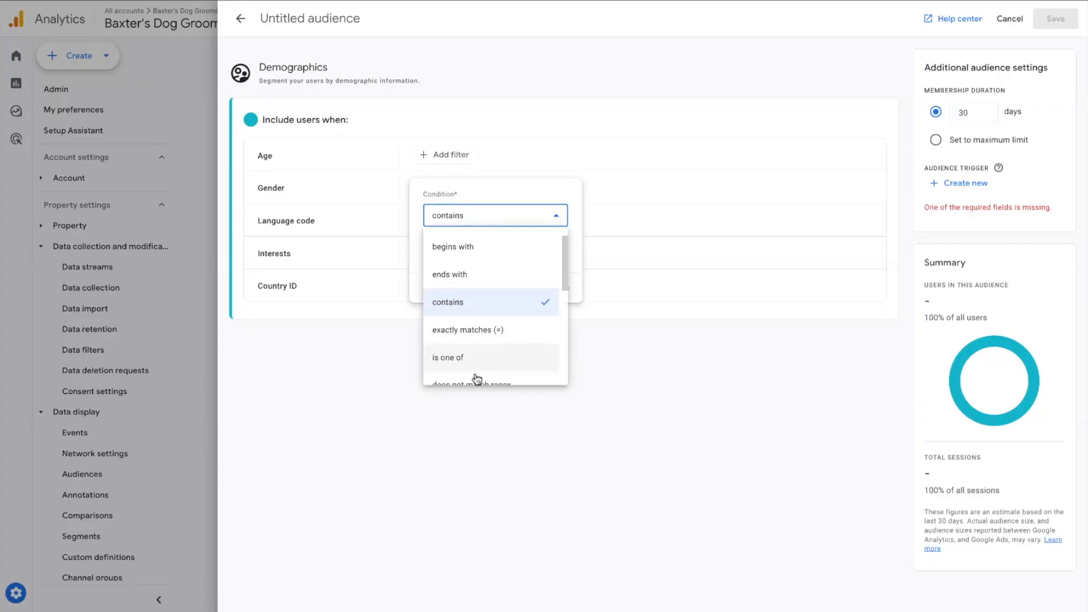
{"action": "left_click", "coordinate": [476, 368]}
{"action": "left_click", "coordinate": [479, 247]}
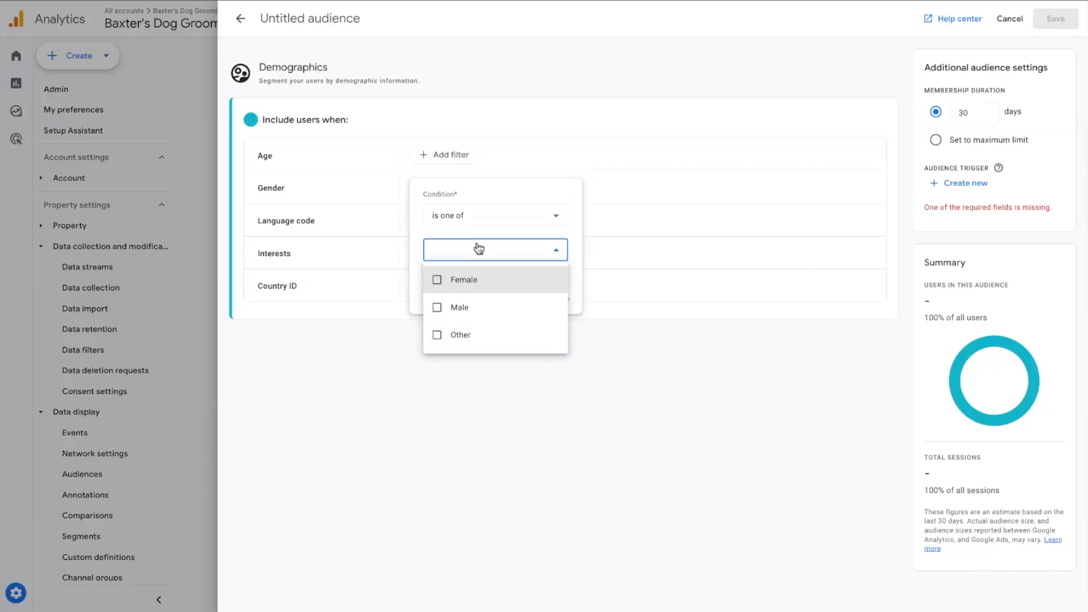
{"action": "left_click", "coordinate": [477, 278]}
{"action": "left_click", "coordinate": [580, 280]}
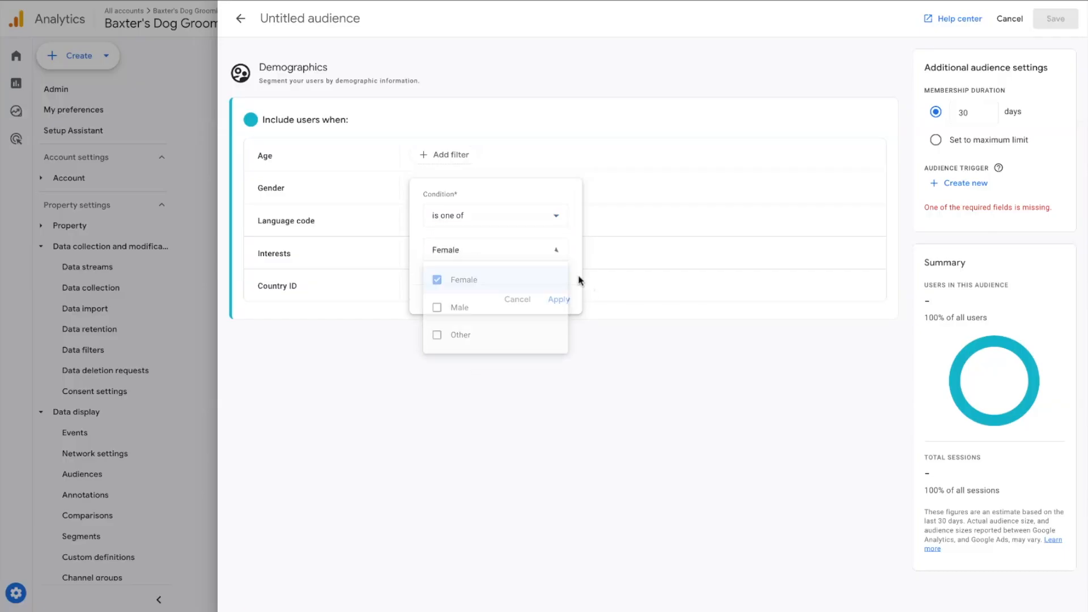
{"action": "left_click", "coordinate": [562, 301]}
Name the audience "Gender: Female", set its membership duration to the maximum limit, and save it
{"action": "left_click", "coordinate": [317, 17]}
{"action": "type", "text": "Gender: Female"}
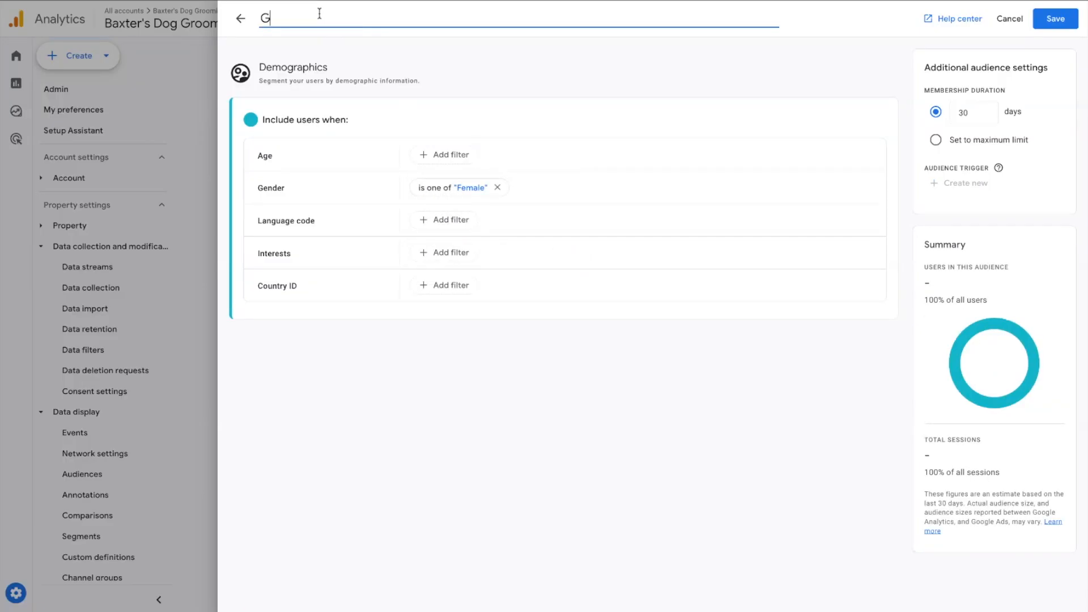
{"action": "left_click", "coordinate": [936, 141]}
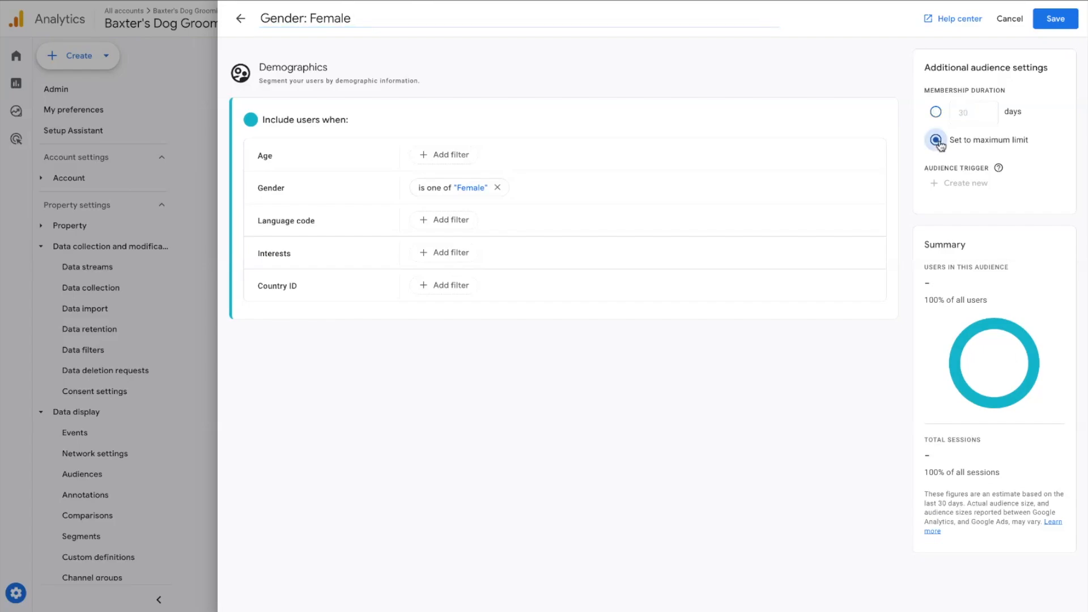
{"action": "left_click", "coordinate": [1056, 19]}
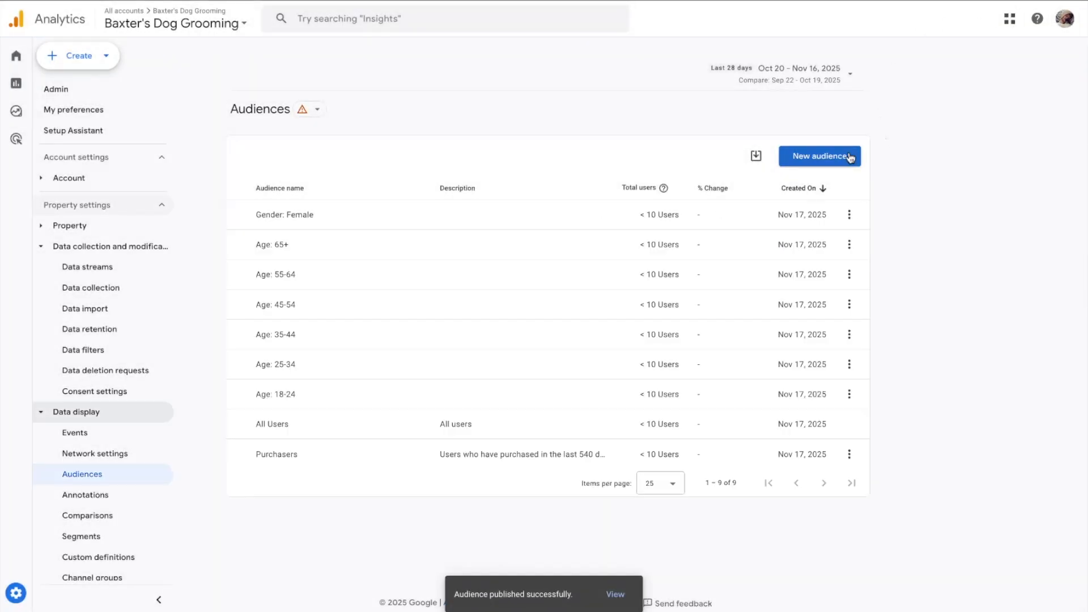
Start another Demographics audience and add a gender condition set to is one of Male
{"action": "left_click", "coordinate": [849, 158]}
{"action": "left_click", "coordinate": [479, 425]}
{"action": "left_click", "coordinate": [454, 187]}
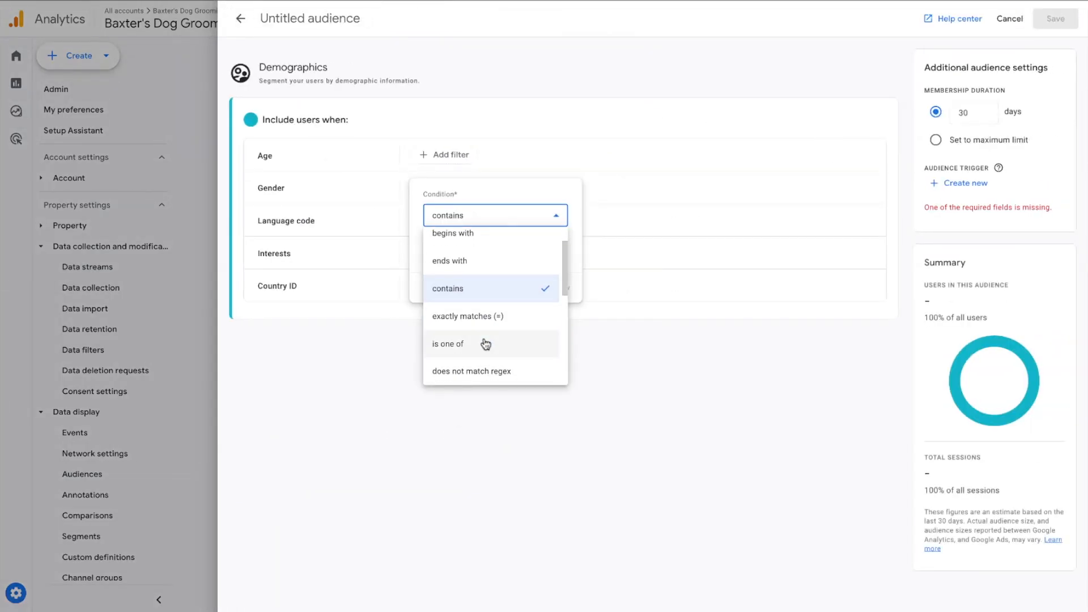
{"action": "left_click", "coordinate": [485, 344]}
{"action": "left_click", "coordinate": [494, 250]}
{"action": "left_click", "coordinate": [465, 307]}
{"action": "left_click", "coordinate": [560, 288]}
Name the audience "Gender: Male", set its membership duration to the maximum limit, and save it
{"action": "left_click", "coordinate": [347, 19]}
{"action": "type", "text": "Gender: Male"}
{"action": "left_click", "coordinate": [984, 141]}
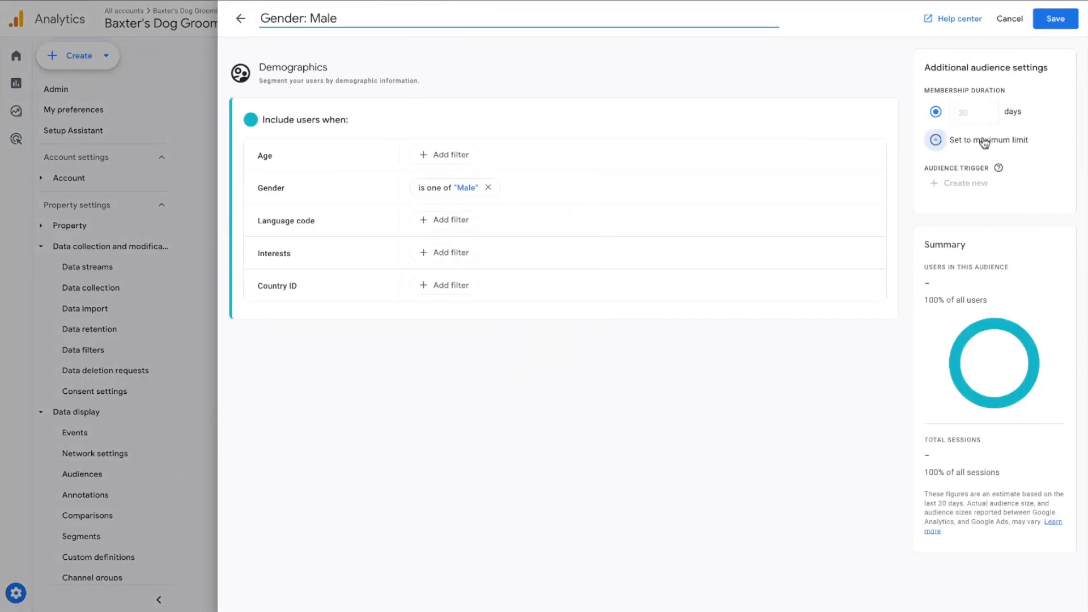
{"action": "left_click", "coordinate": [1055, 18]}
Start another Demographics audience and add a gender condition set to is one of Other
{"action": "left_click", "coordinate": [828, 155]}
{"action": "left_click", "coordinate": [479, 425]}
{"action": "left_click", "coordinate": [452, 188]}
{"action": "left_click", "coordinate": [494, 215]}
{"action": "left_click", "coordinate": [475, 367]}
{"action": "left_click", "coordinate": [494, 250]}
{"action": "left_click", "coordinate": [500, 333]}
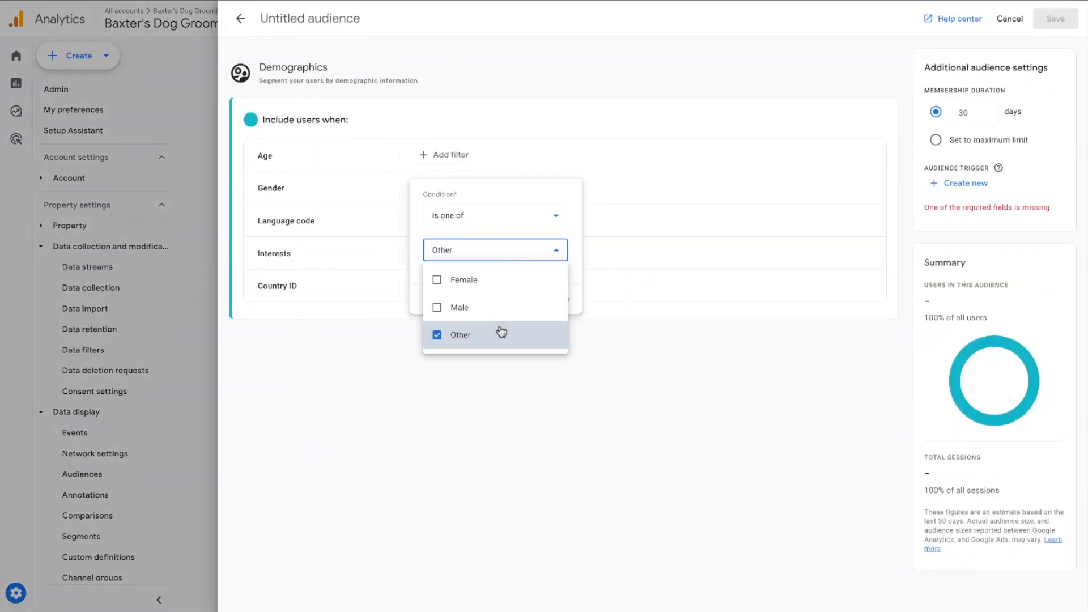
{"action": "left_click", "coordinate": [561, 289]}
Name the audience "Gender: Other", set its membership duration to the maximum limit, and save it
{"action": "left_click", "coordinate": [347, 19]}
{"action": "type", "text": "Gender: Other"}
{"action": "left_click", "coordinate": [935, 140]}
{"action": "left_click", "coordinate": [1055, 18]}
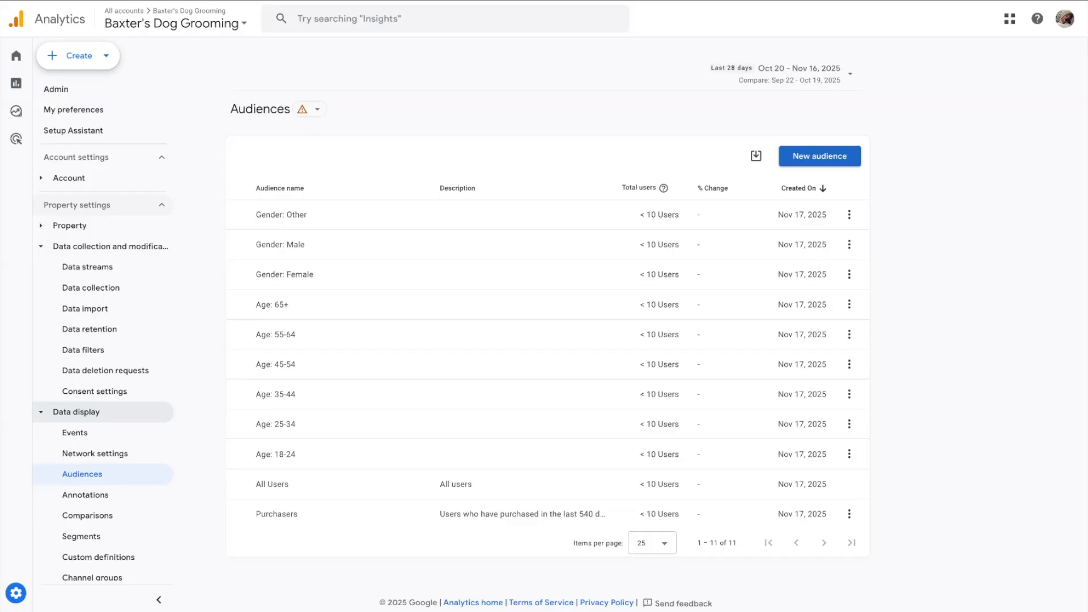
Create an audience from the suggested "7-day inactive users" with membership duration set to maximum days, and save it
{"action": "left_click", "coordinate": [819, 156]}
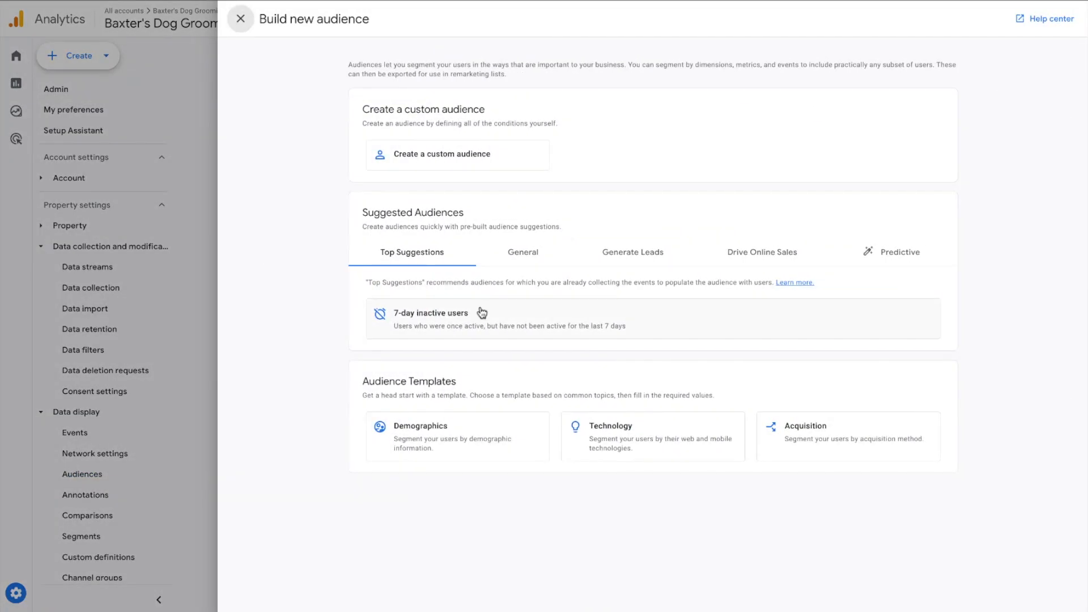
{"action": "left_click", "coordinate": [475, 330]}
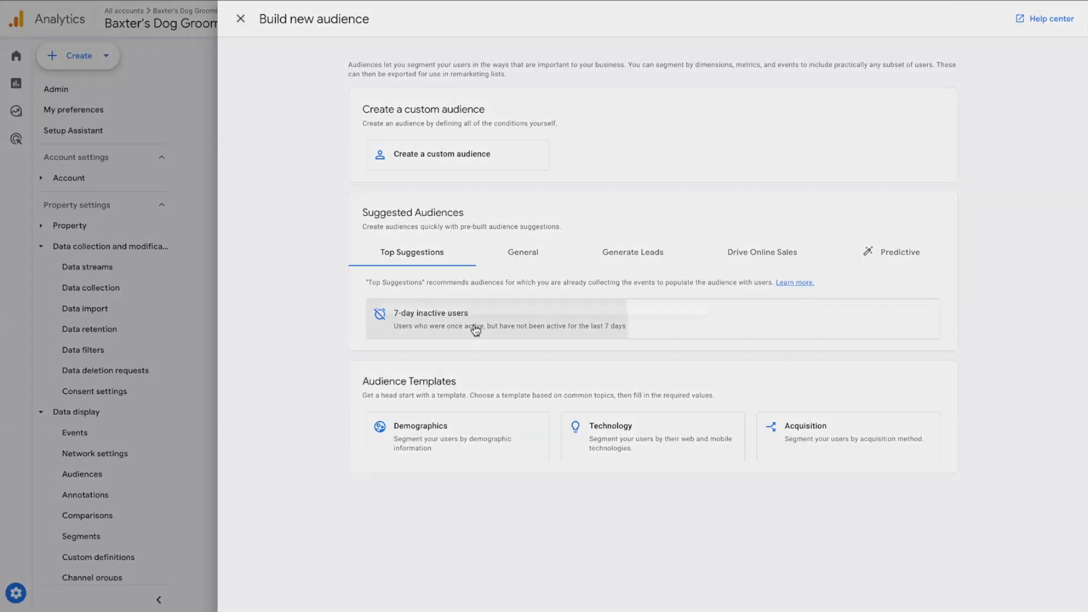
{"action": "left_click", "coordinate": [492, 329]}
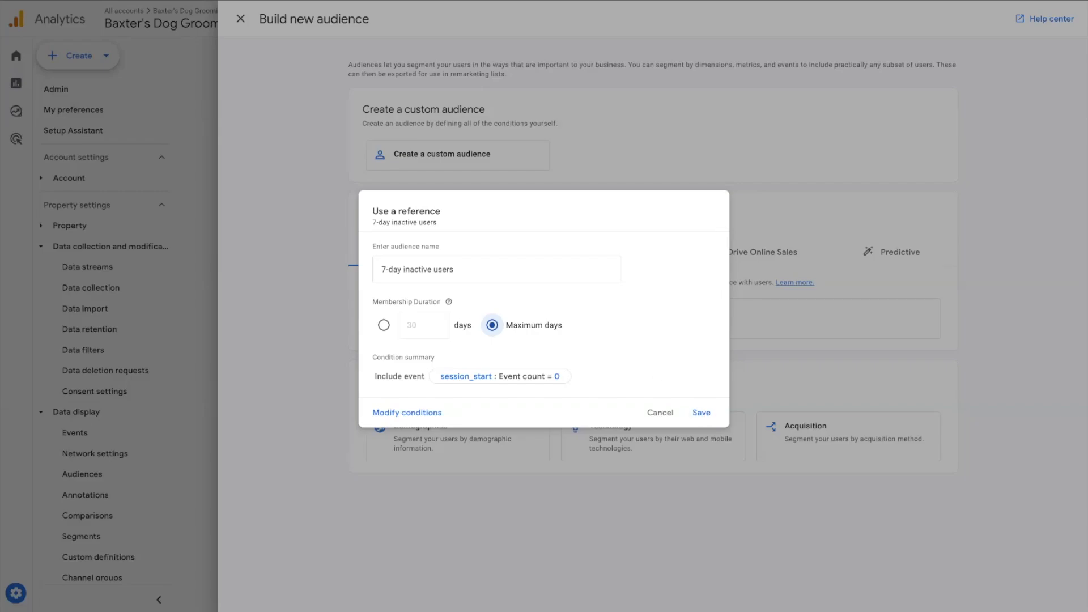
{"action": "left_click", "coordinate": [700, 412]}
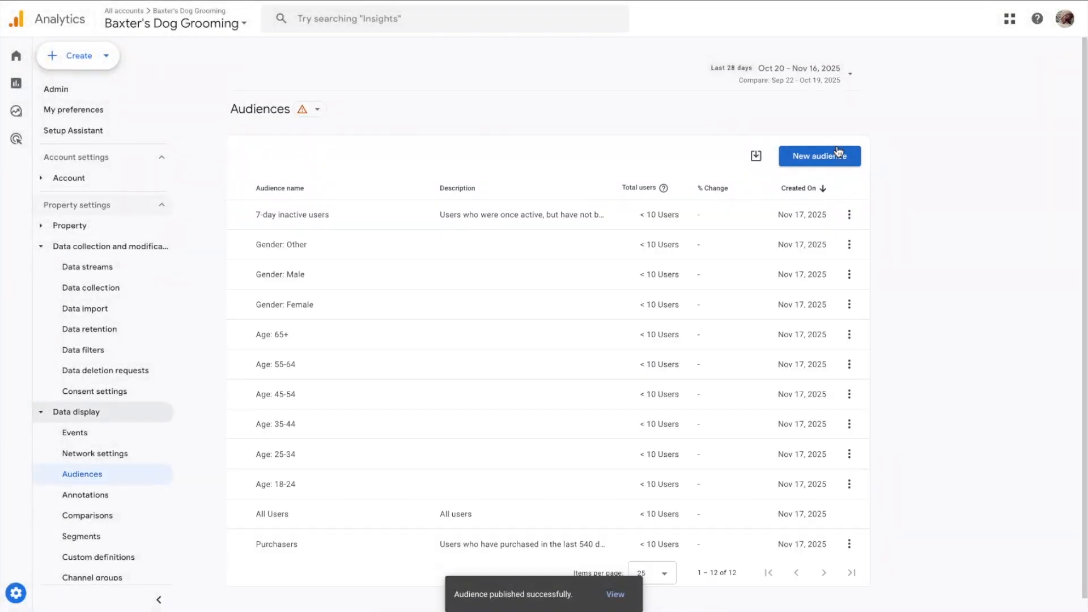
Review the General, Generate Leads and Drive Online Sales suggestions for a new audience, and return to the audience list
{"action": "left_click", "coordinate": [837, 155]}
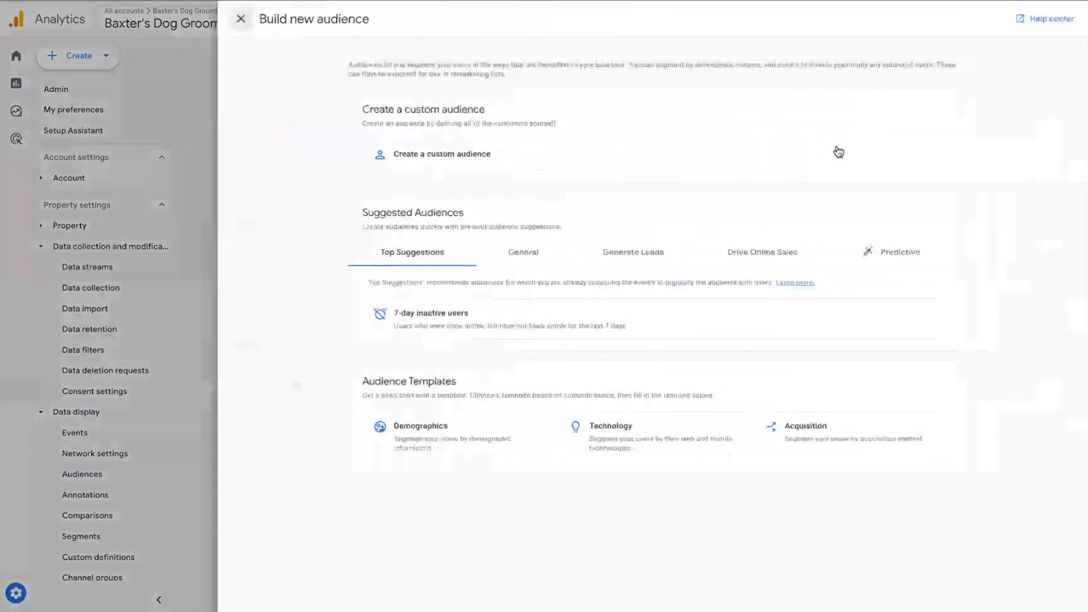
{"action": "left_click", "coordinate": [547, 255]}
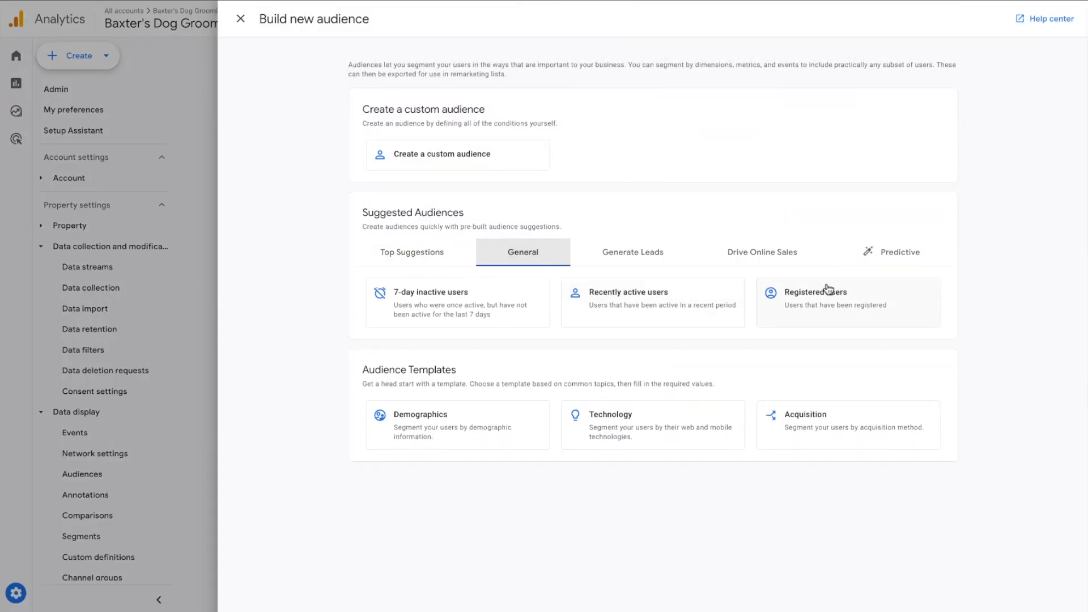
{"action": "left_click", "coordinate": [606, 251]}
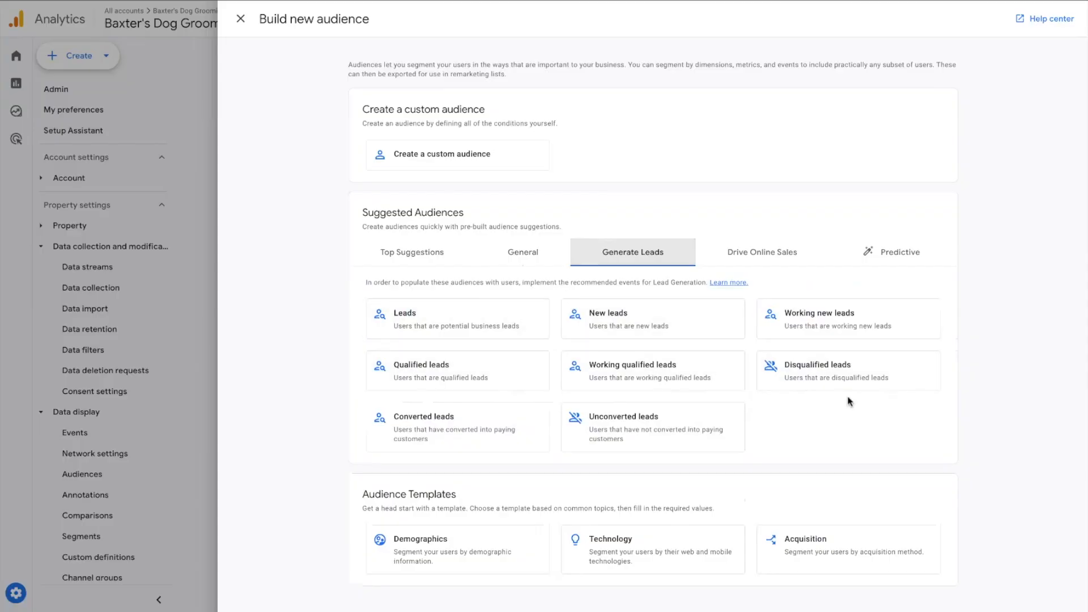
{"action": "left_click", "coordinate": [792, 263]}
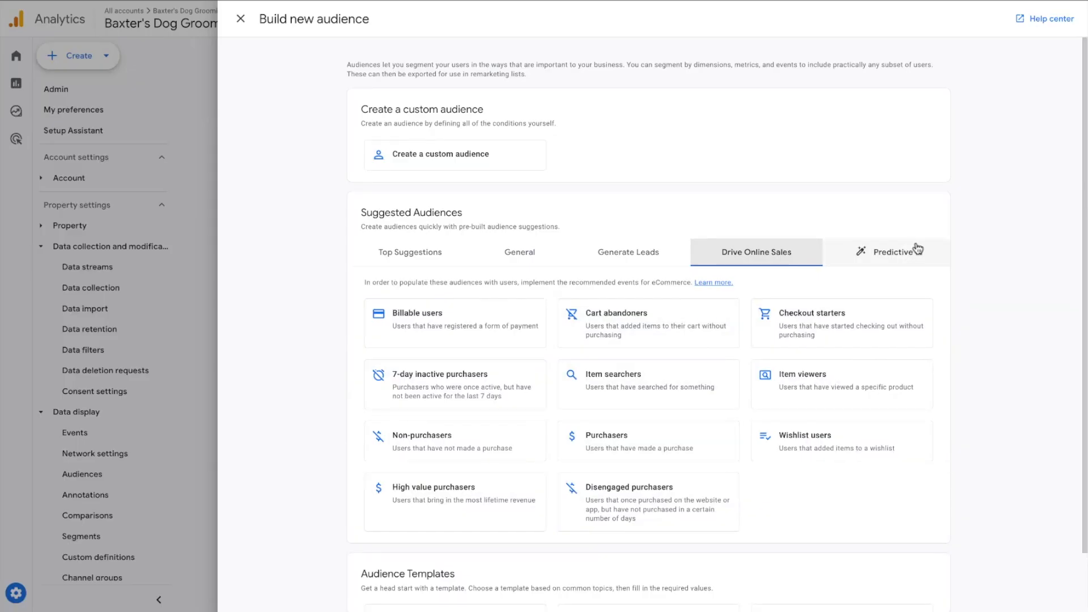
{"action": "scroll", "coordinate": [996, 333], "scroll_direction": "down", "scroll_amount": 1}
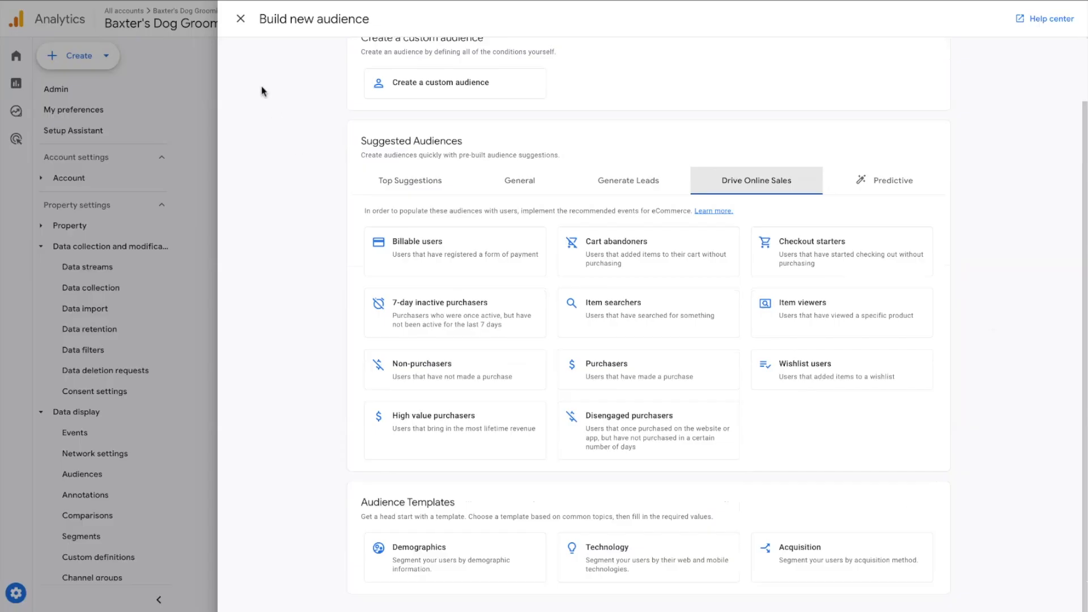
{"action": "left_click", "coordinate": [241, 20]}
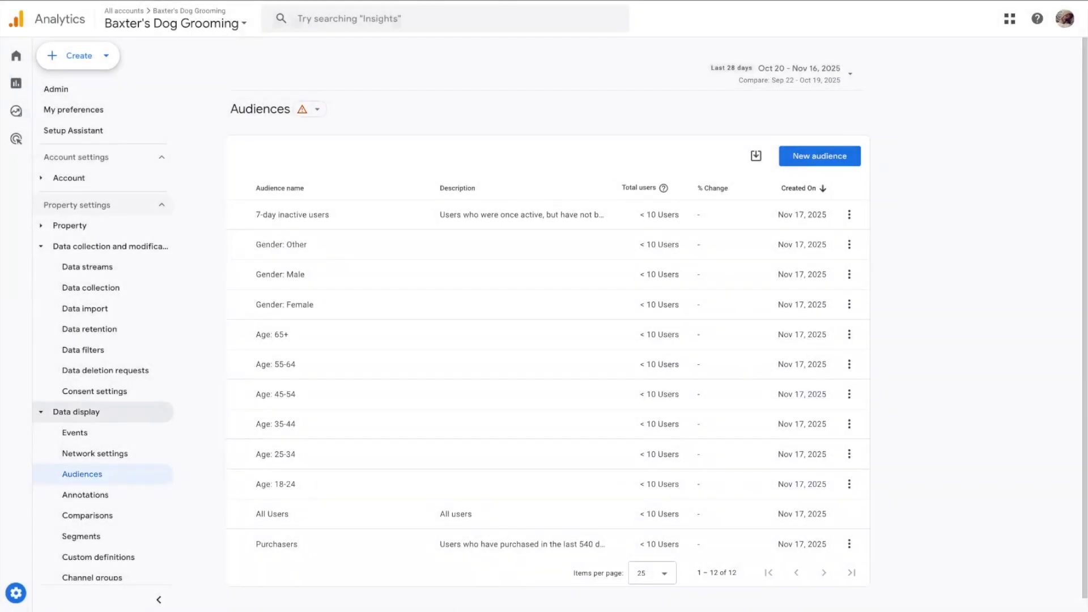